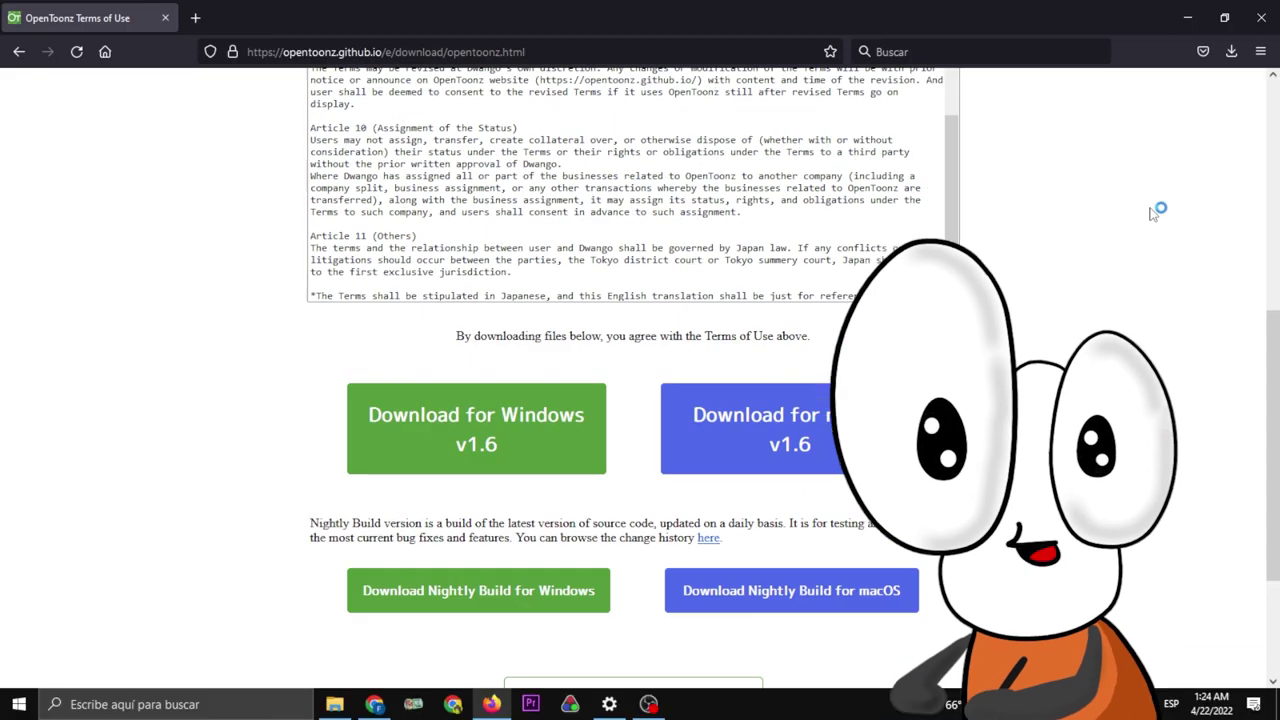
Bring up the OpenToonz setup window and choose English as the installation language.
mouse_move(644, 714)
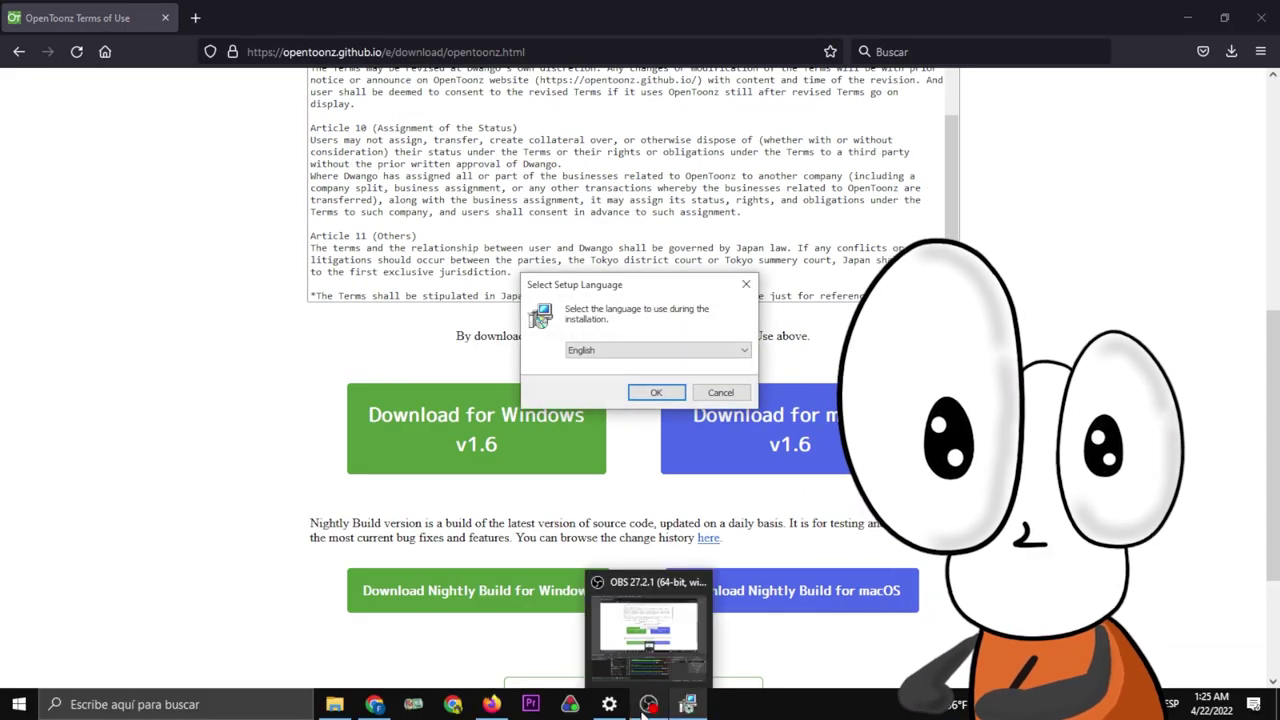
mouse_move(693, 704)
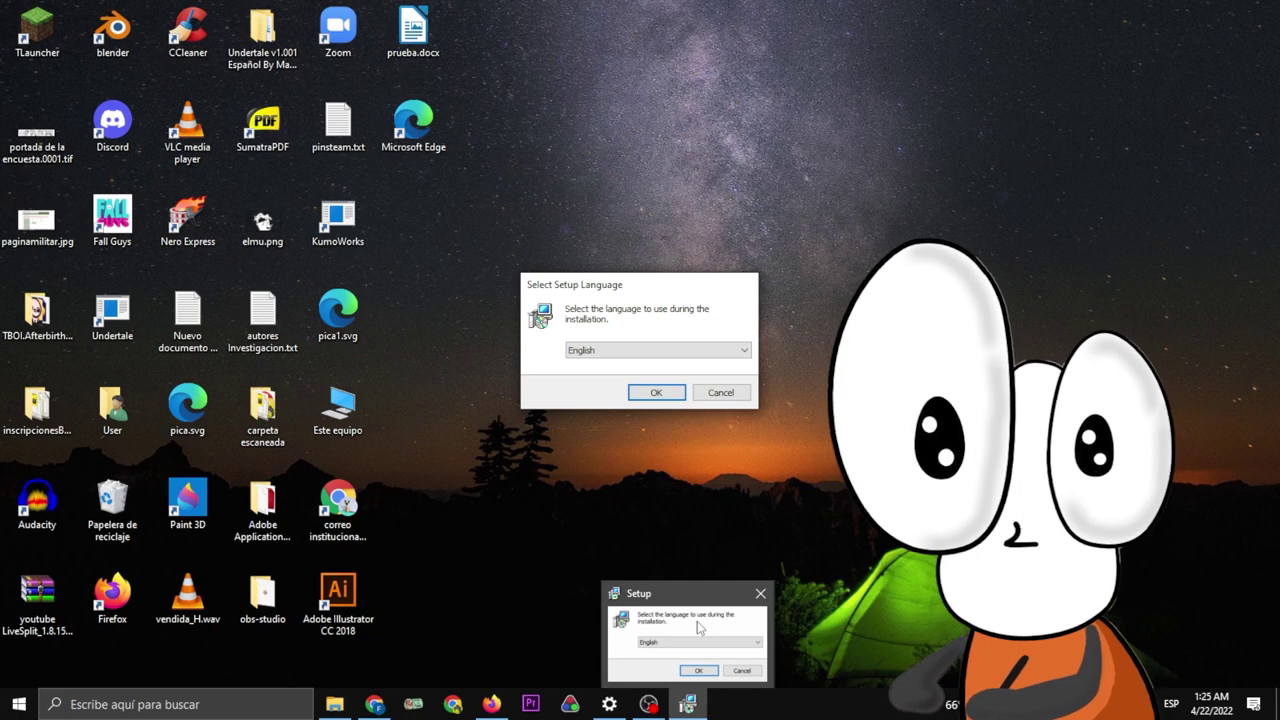
left_click(700, 628)
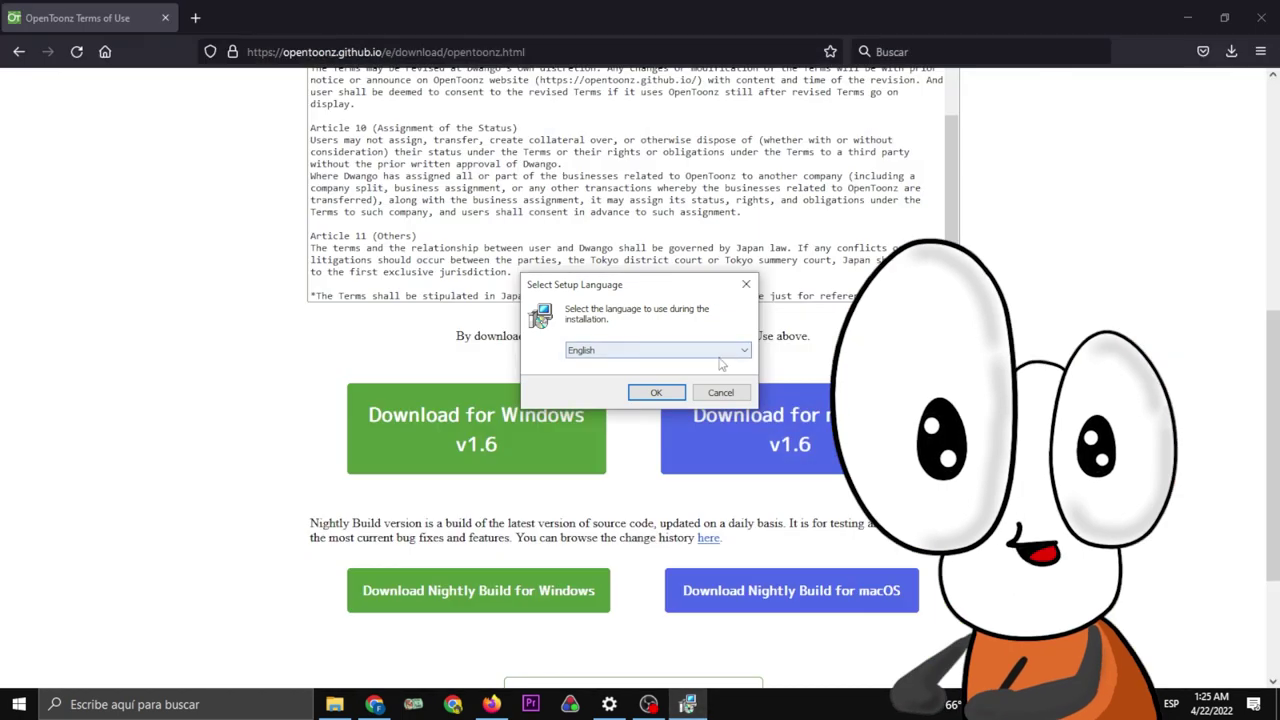
left_click(735, 354)
left_click(622, 366)
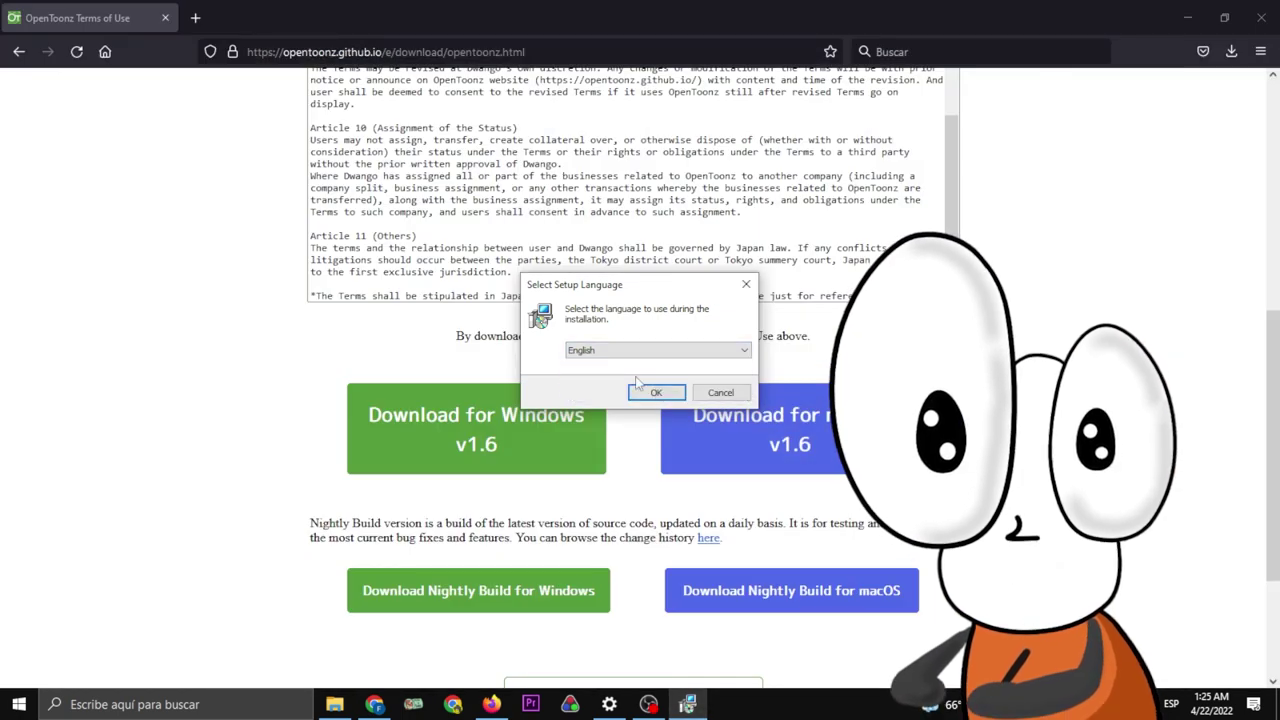
left_click(659, 392)
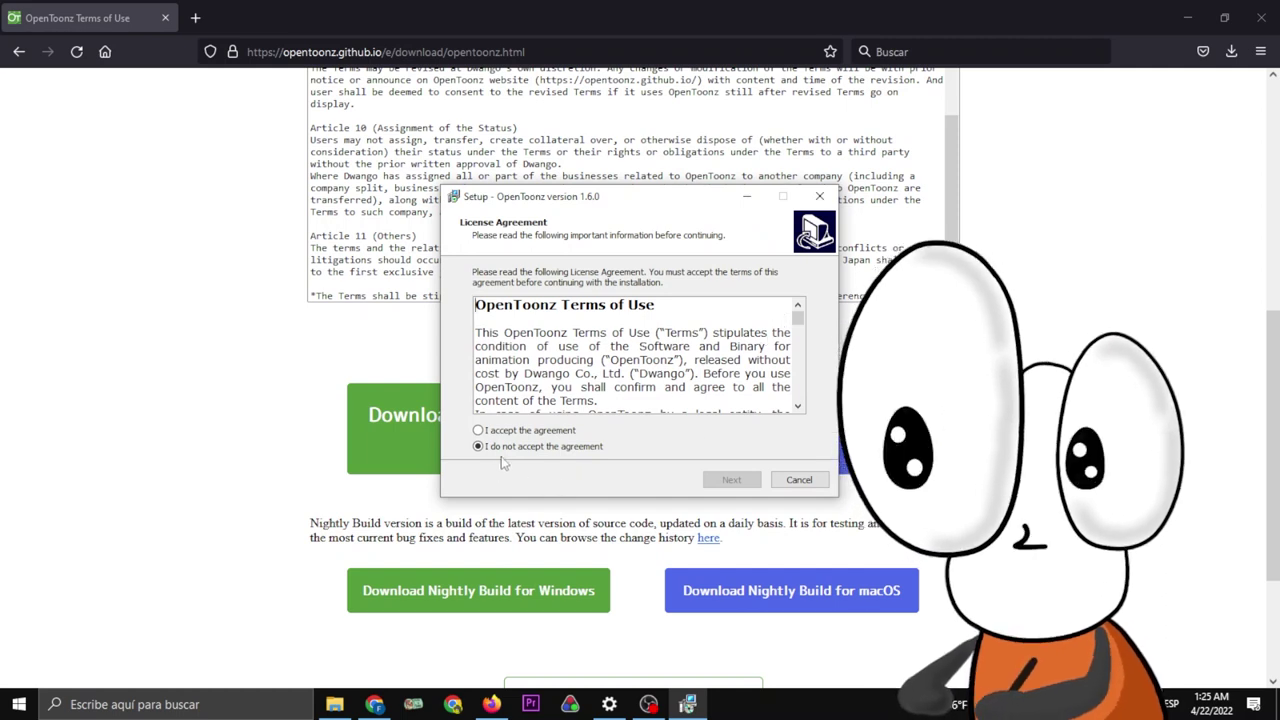
Accept the license agreement and continue with C:\OpenToonz stuff as the Stuff folder, keeping the overwrite-settings option enabled.
scroll(587, 380, "down", 1)
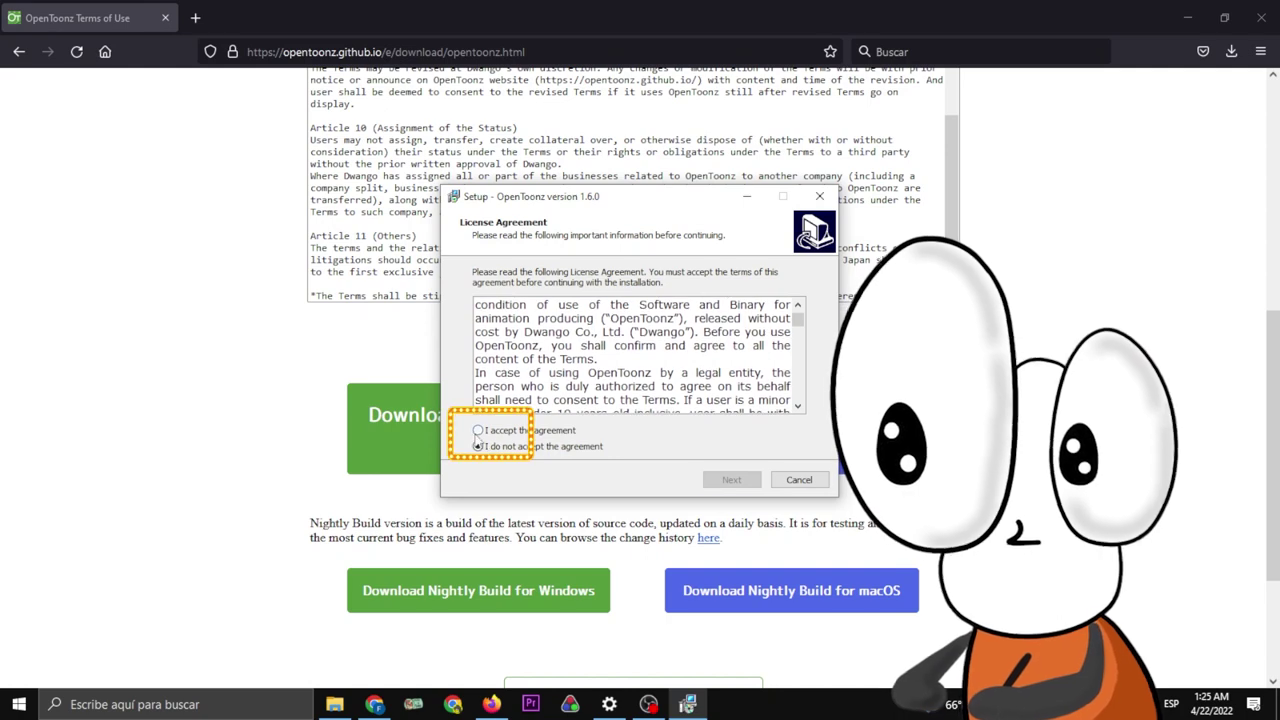
left_click(478, 431)
scroll(611, 354, "down", 3)
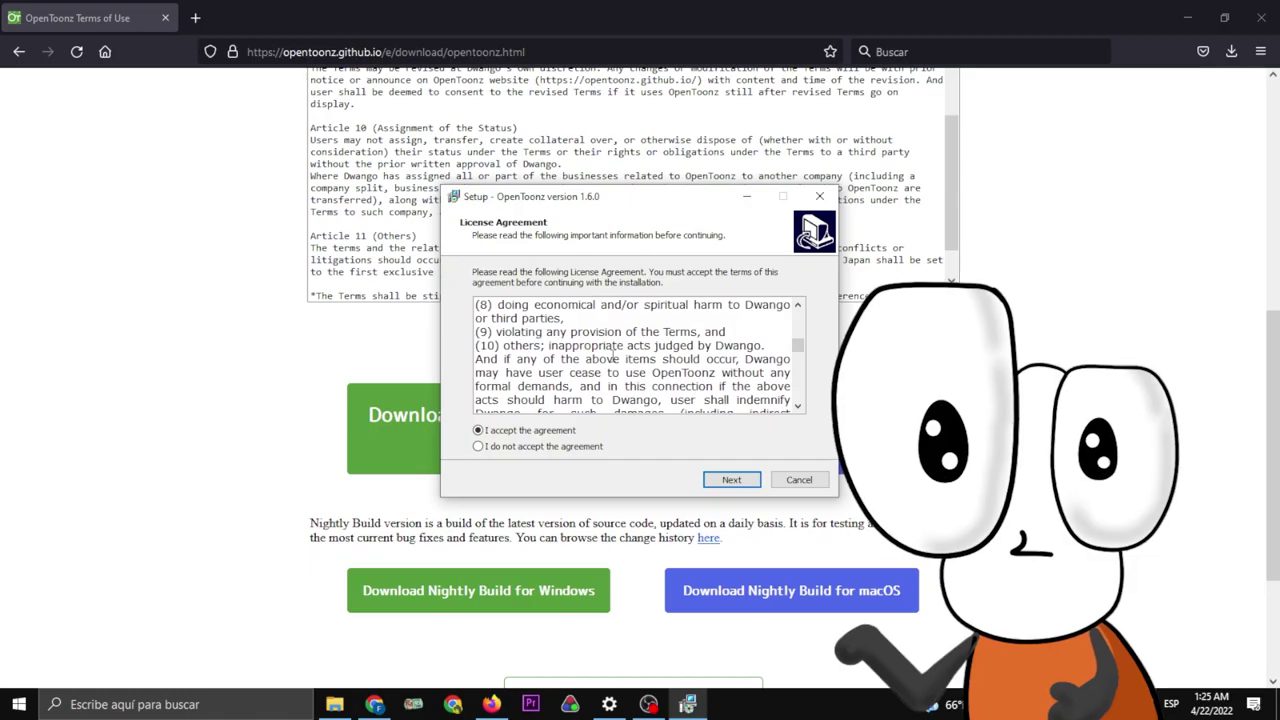
scroll(631, 370, "down", 8)
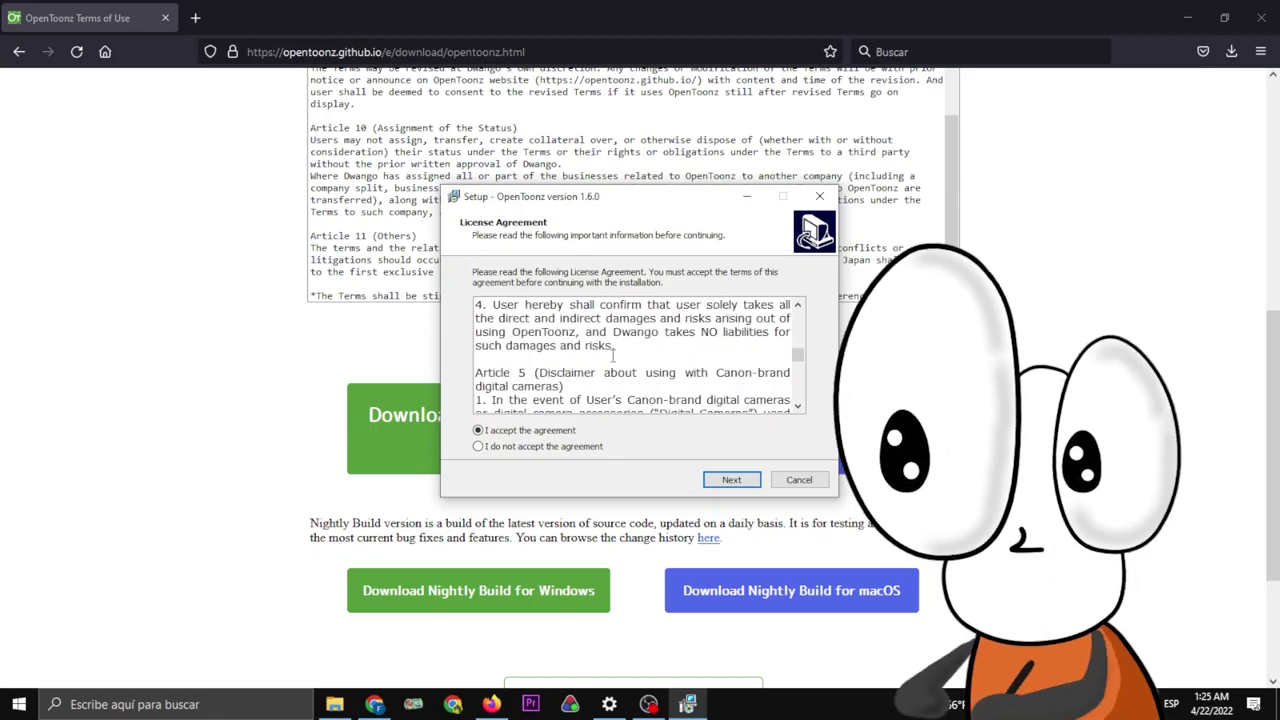
scroll(771, 383, "down", 5)
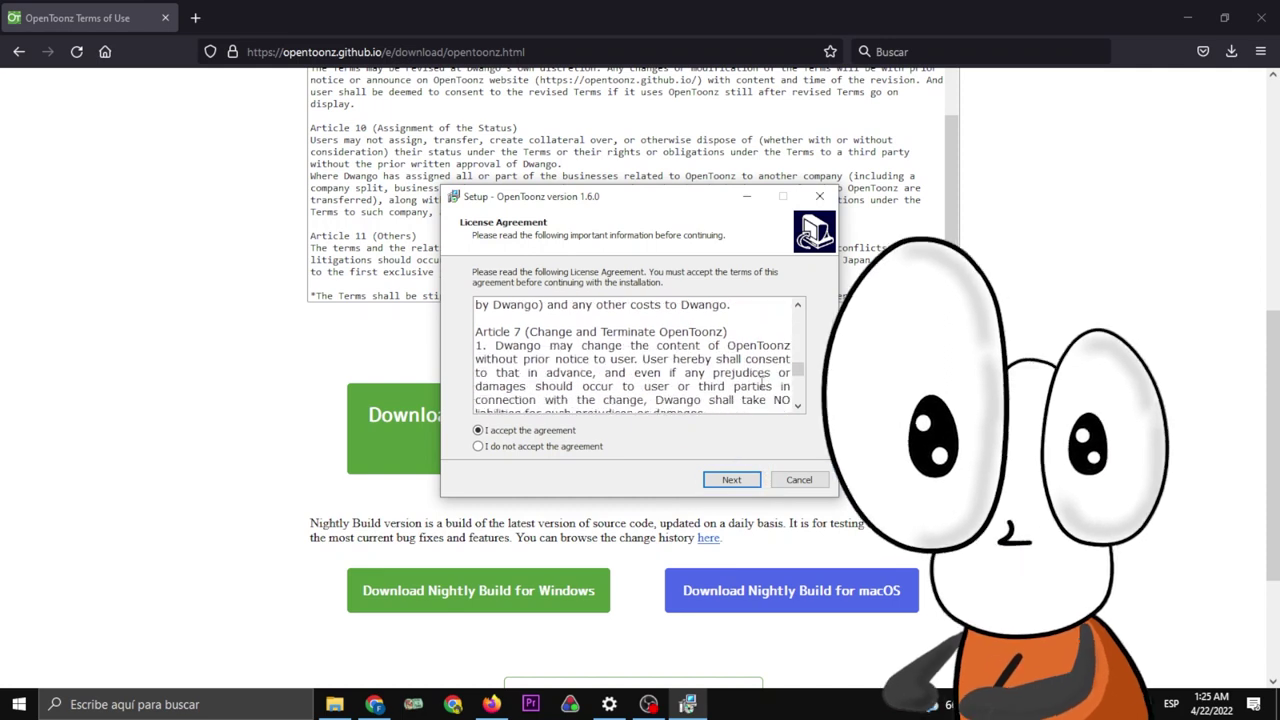
left_click(731, 480)
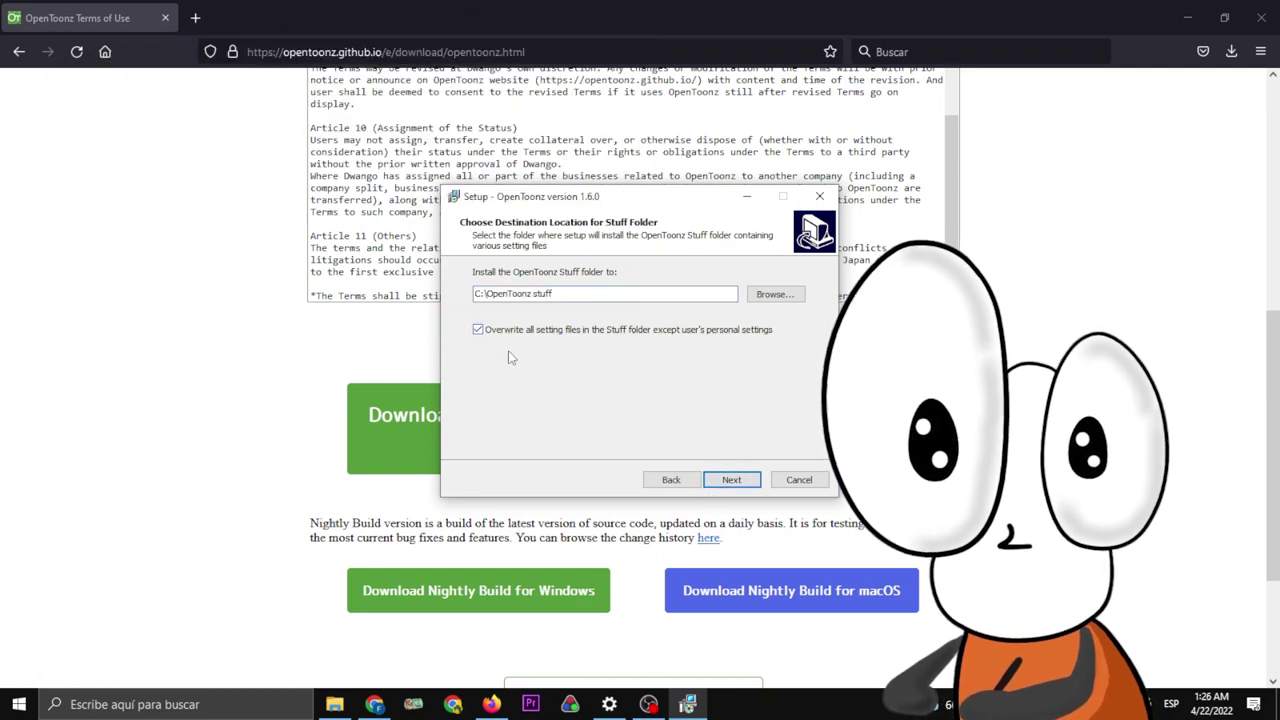
left_click(731, 480)
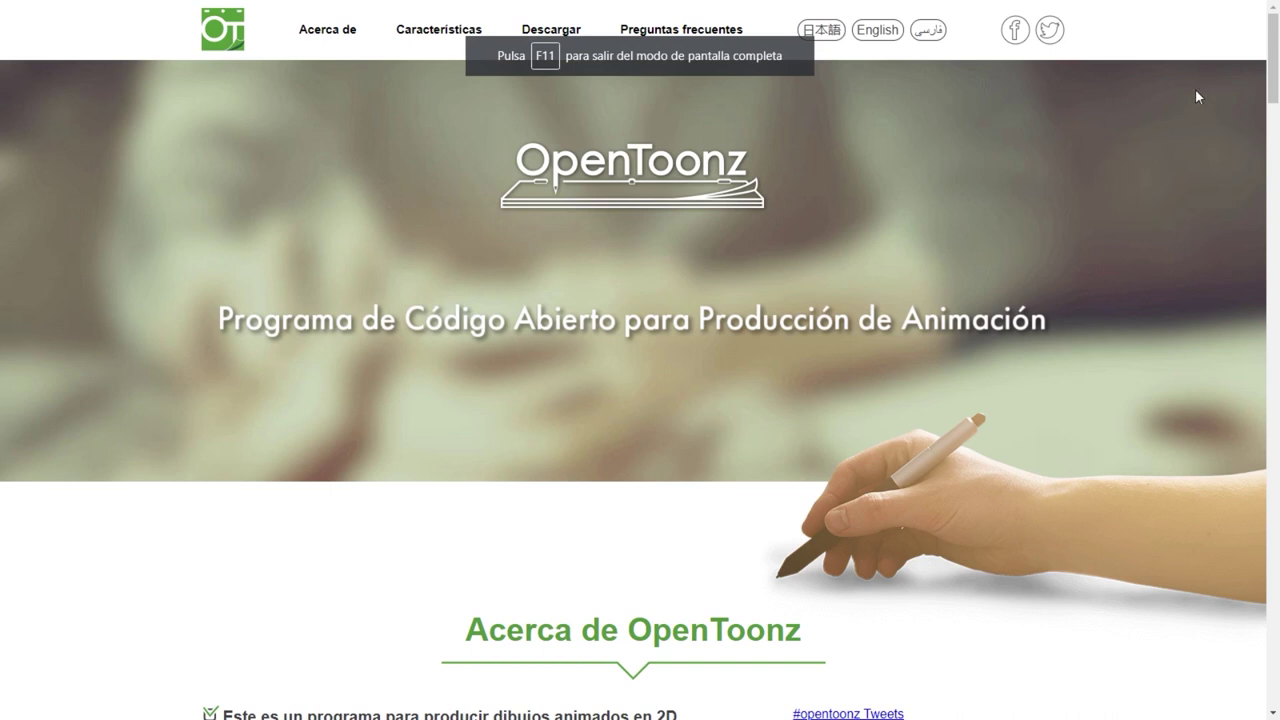
scroll(1195, 89, "down", 1)
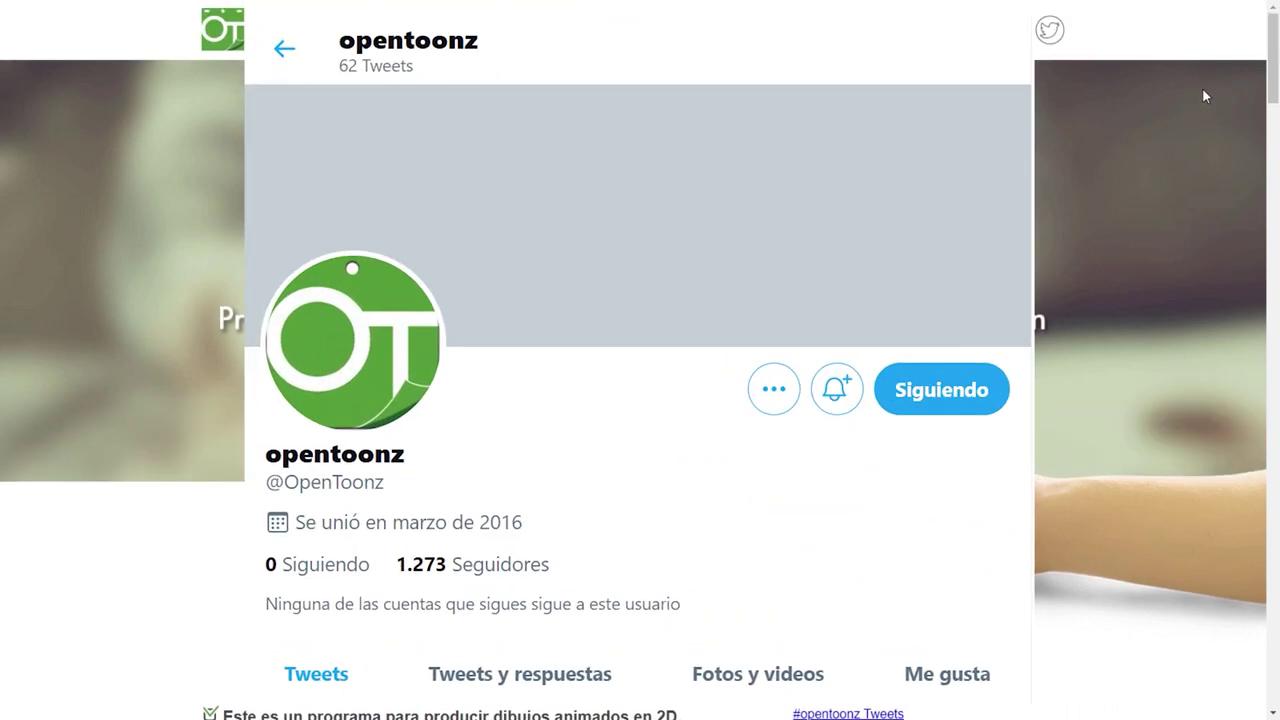
left_click_drag(1271, 88, 1272, 145)
scroll(1243, 167, "down", 1)
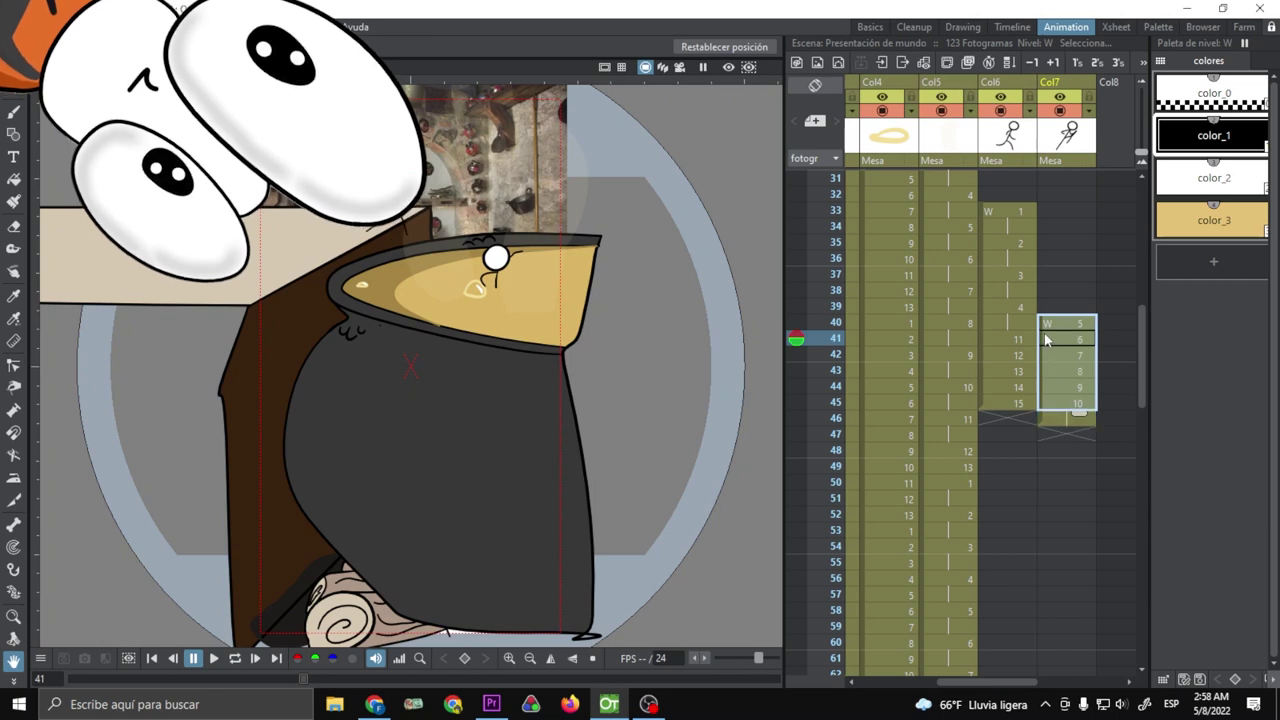
Move the six selected W cells from Col7 into Col6 at frame 41, and mark Col6's W cells as 0: Rojo.
mouse_move(1047, 352)
left_mouse_down()
mouse_move(1033, 350)
mouse_move(1073, 354)
mouse_move(1031, 362)
left_mouse_up()
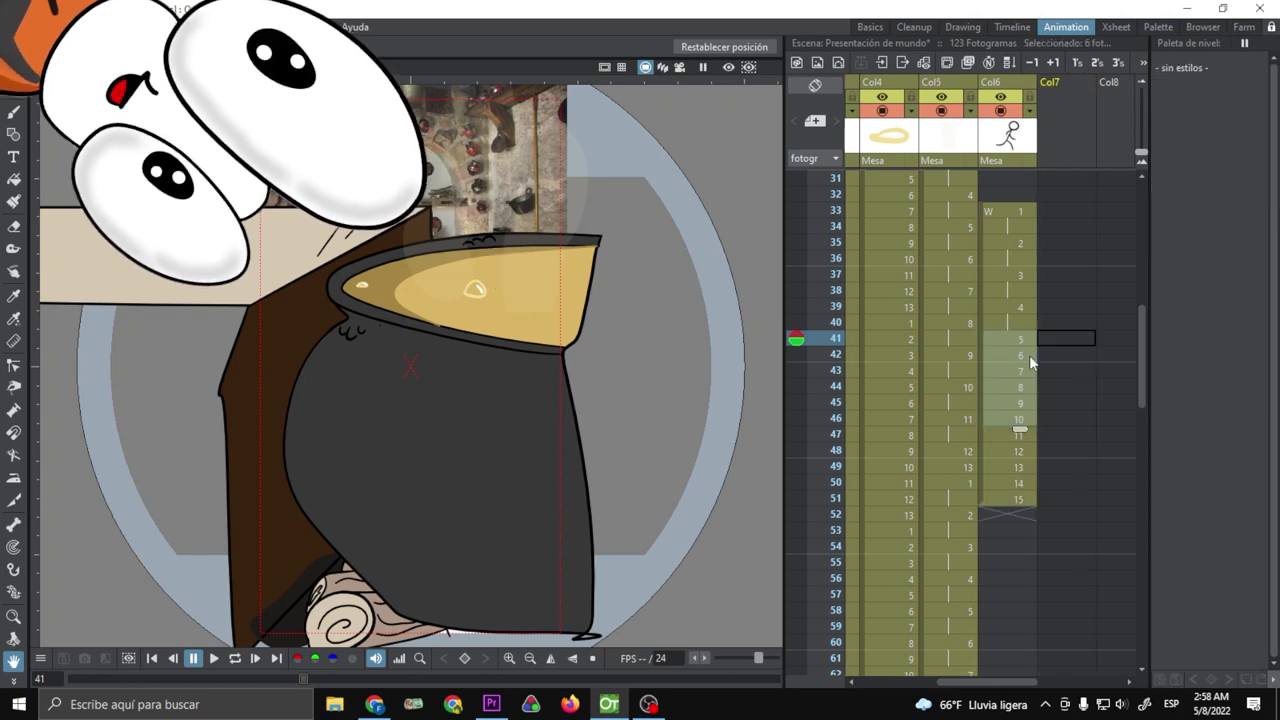
right_click(1104, 428)
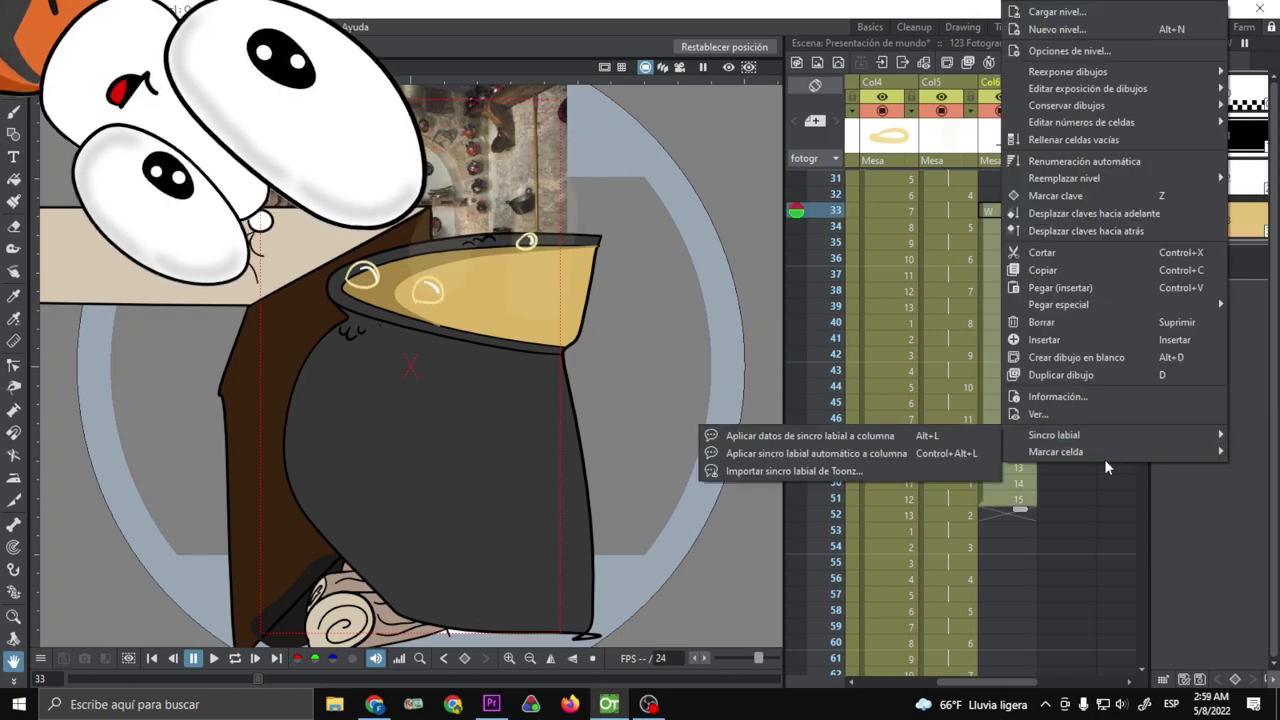
mouse_move(1104, 455)
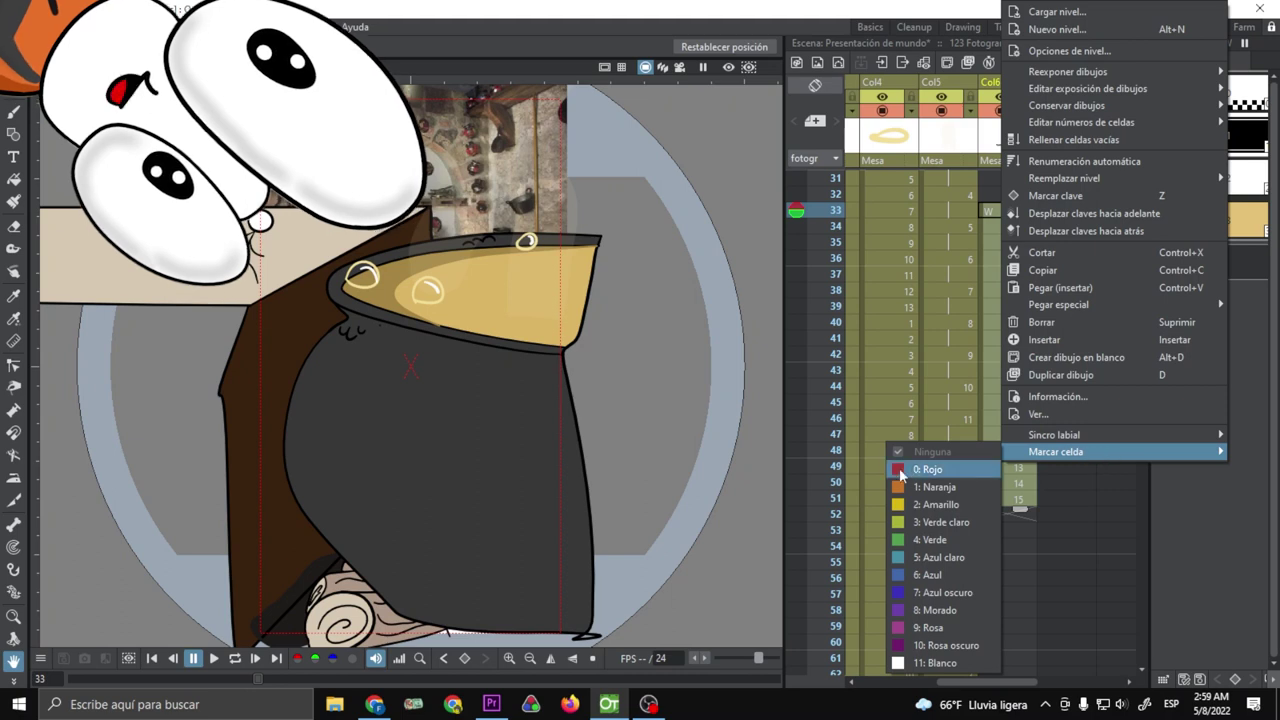
left_click(900, 470)
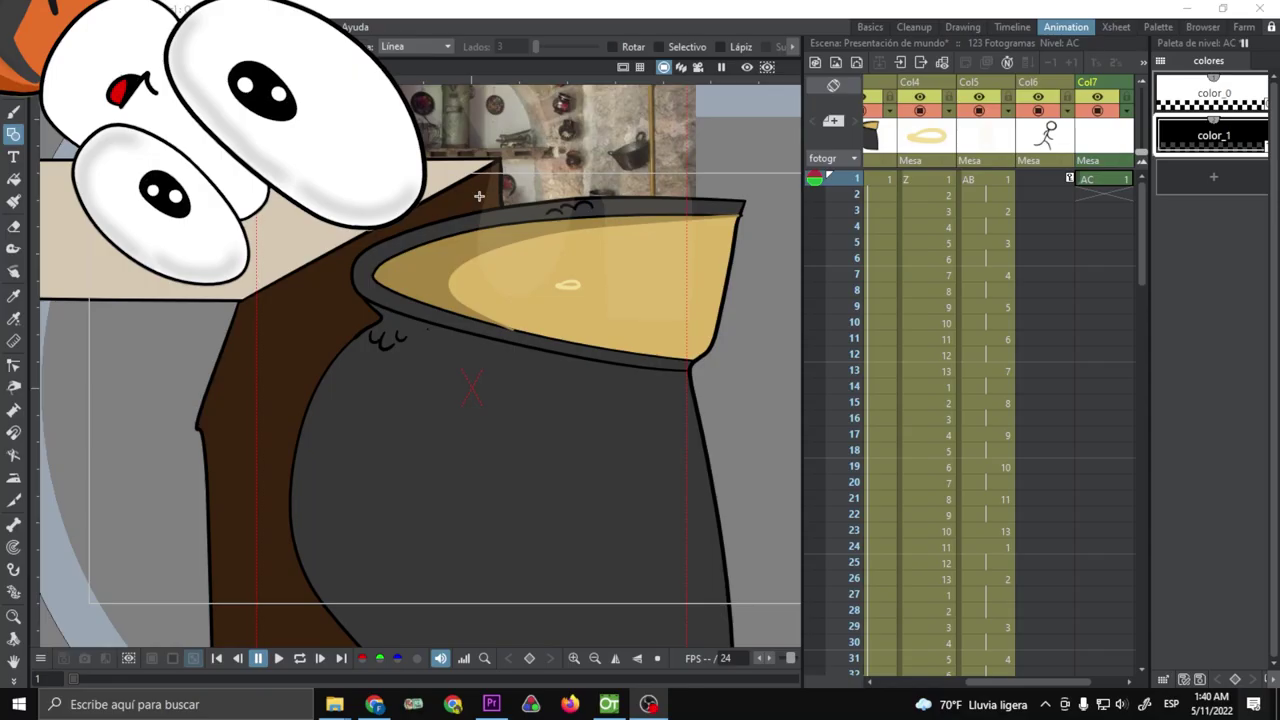
Draw a circle over the cauldron's rim on frame 1 of Col7 and fill it with color_1.
left_click(420, 47)
left_click(412, 75)
left_click_drag(438, 283, 536, 381)
key("f")
left_click(480, 340)
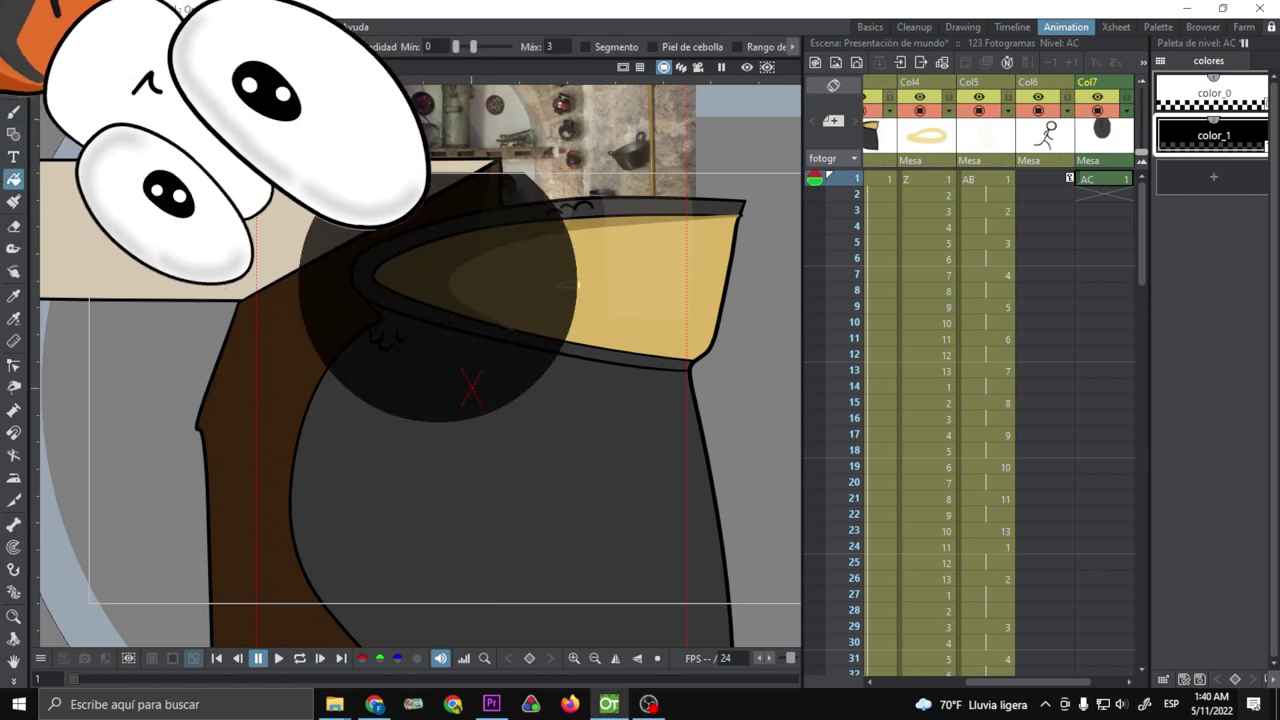
Open the palette assistant for level AC and lower the opacity of color_1.
key("s")
left_click_drag(506, 287, 522, 301)
right_click(1225, 130)
left_click(1185, 286)
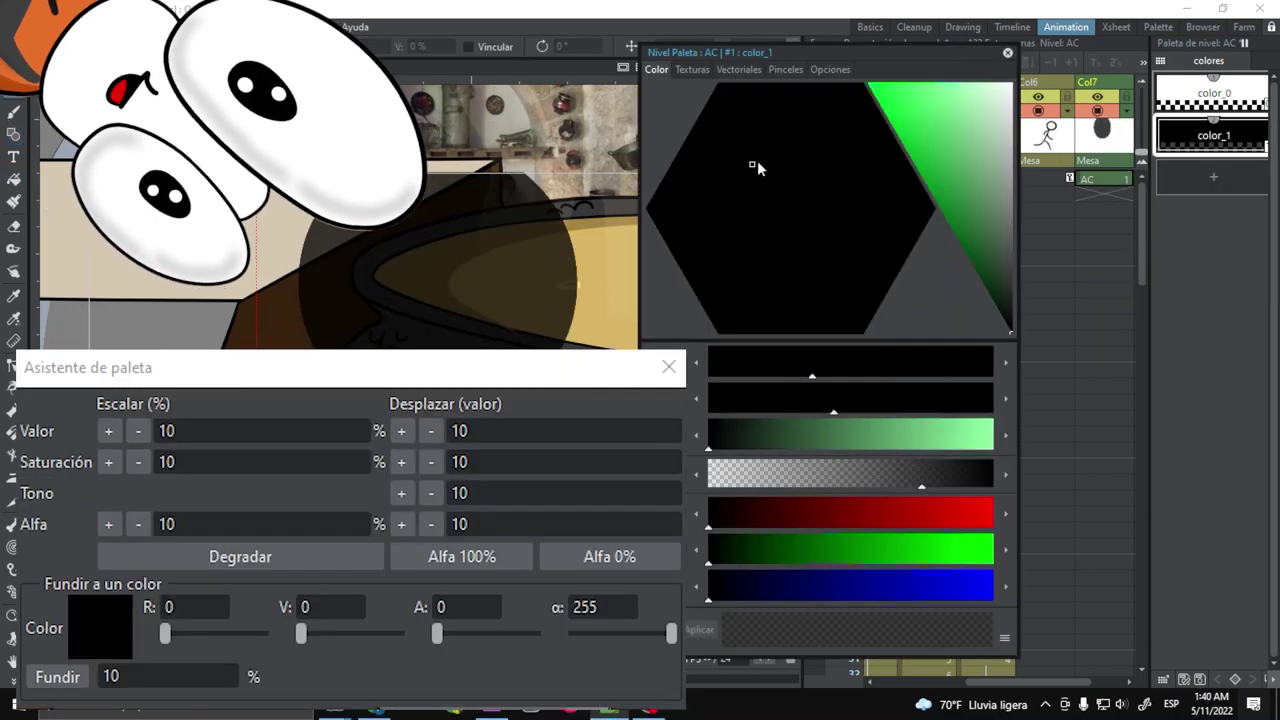
mouse_move(757, 163)
left_mouse_down()
mouse_move(863, 280)
mouse_move(754, 220)
left_mouse_up()
mouse_move(930, 476)
left_mouse_down()
mouse_move(955, 476)
mouse_move(808, 475)
left_mouse_up()
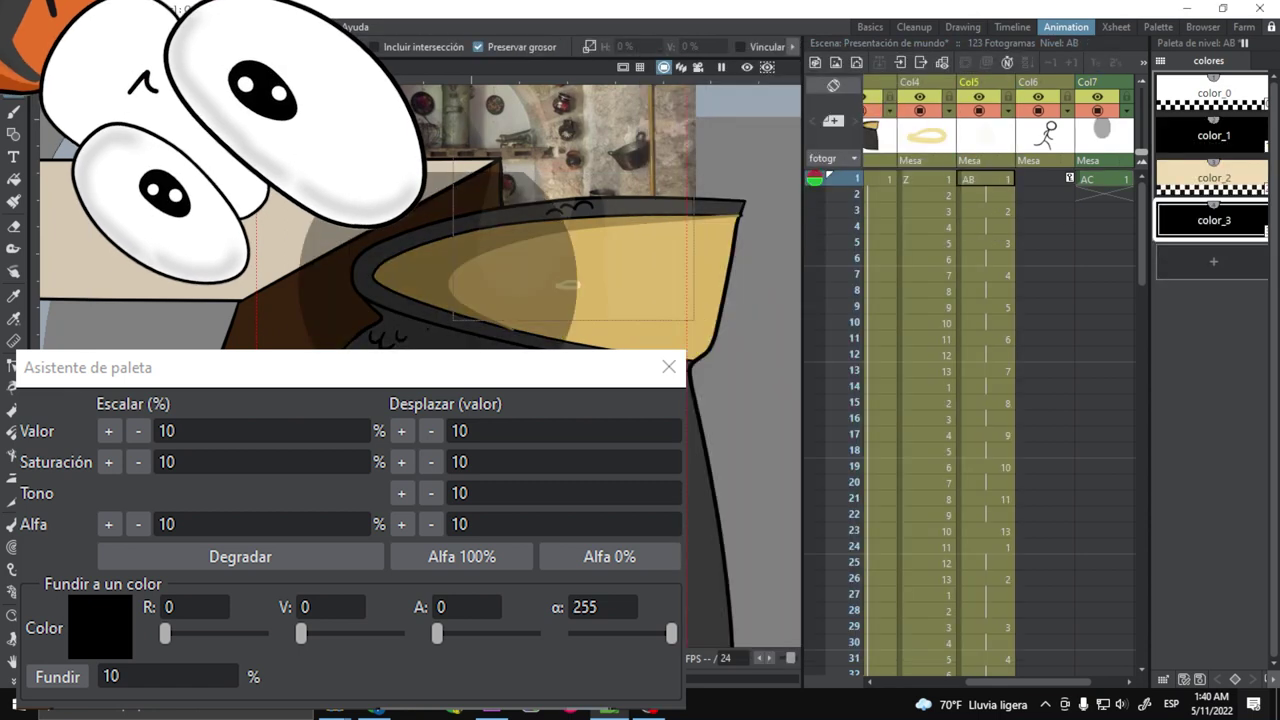
Select a shape in Col5's AB drawing above the cauldron, and undo the last two changes.
scroll(598, 228, "down", 2)
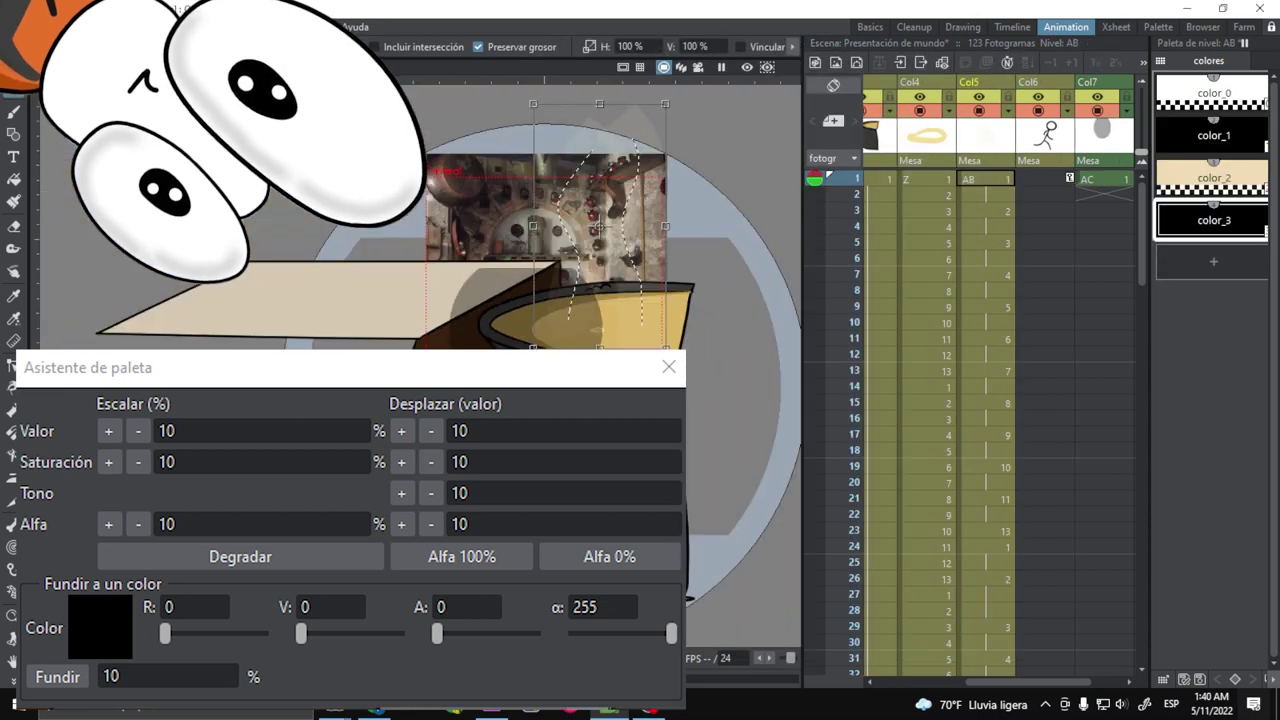
scroll(600, 400, "up", 8)
left_click(529, 334)
scroll(576, 505, "down", 8)
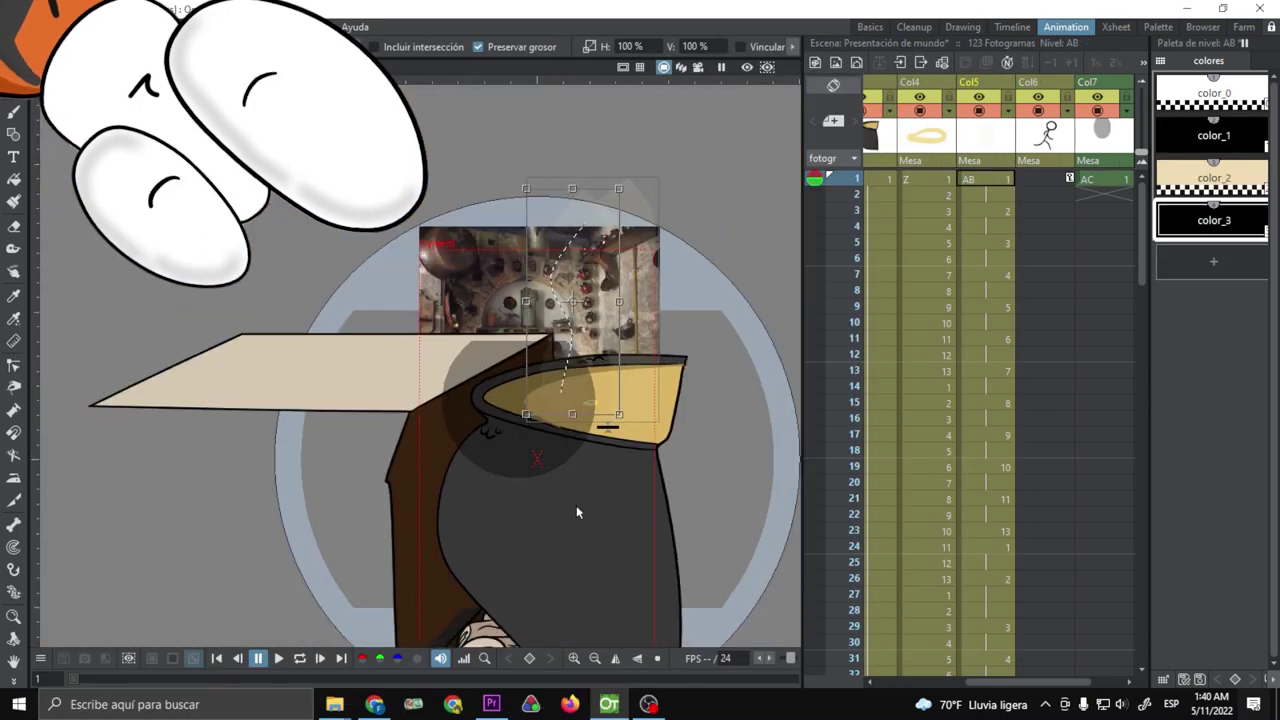
key("ctrl+z")
key("ctrl+z")
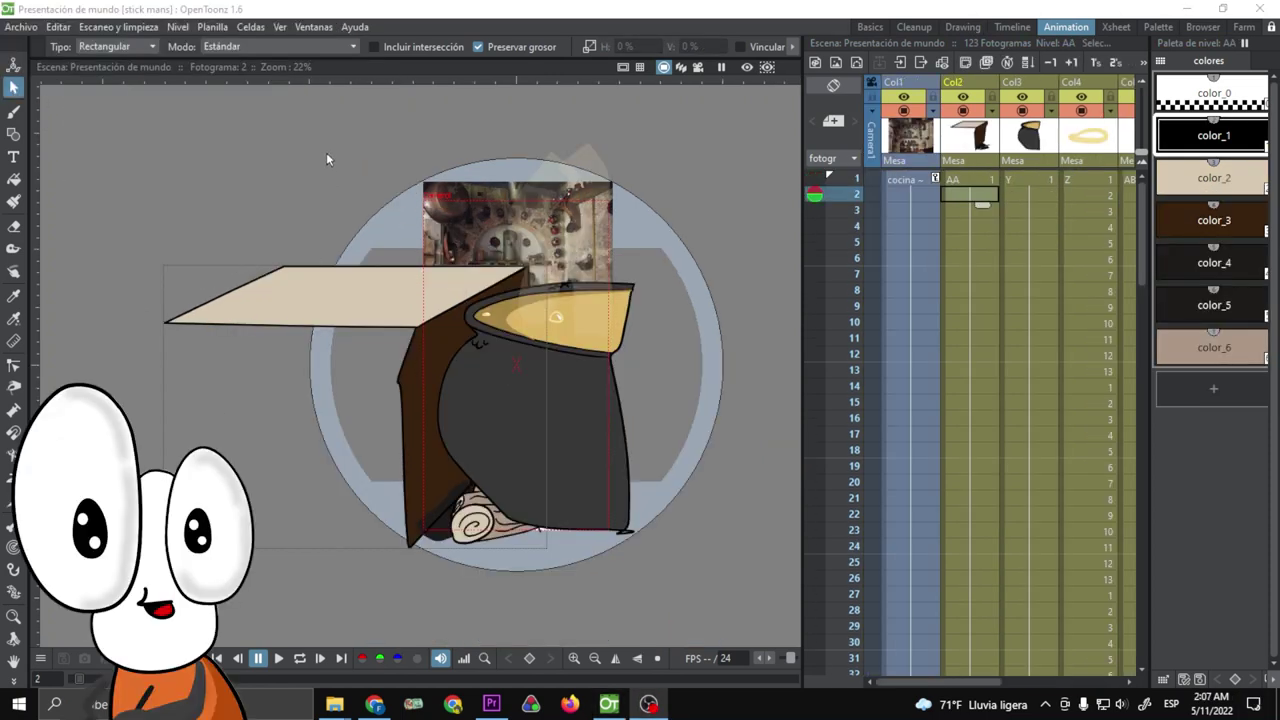
Open the schematic (Diagrama) in its effects view and bring up an enlarged effects browser.
left_click(313, 28)
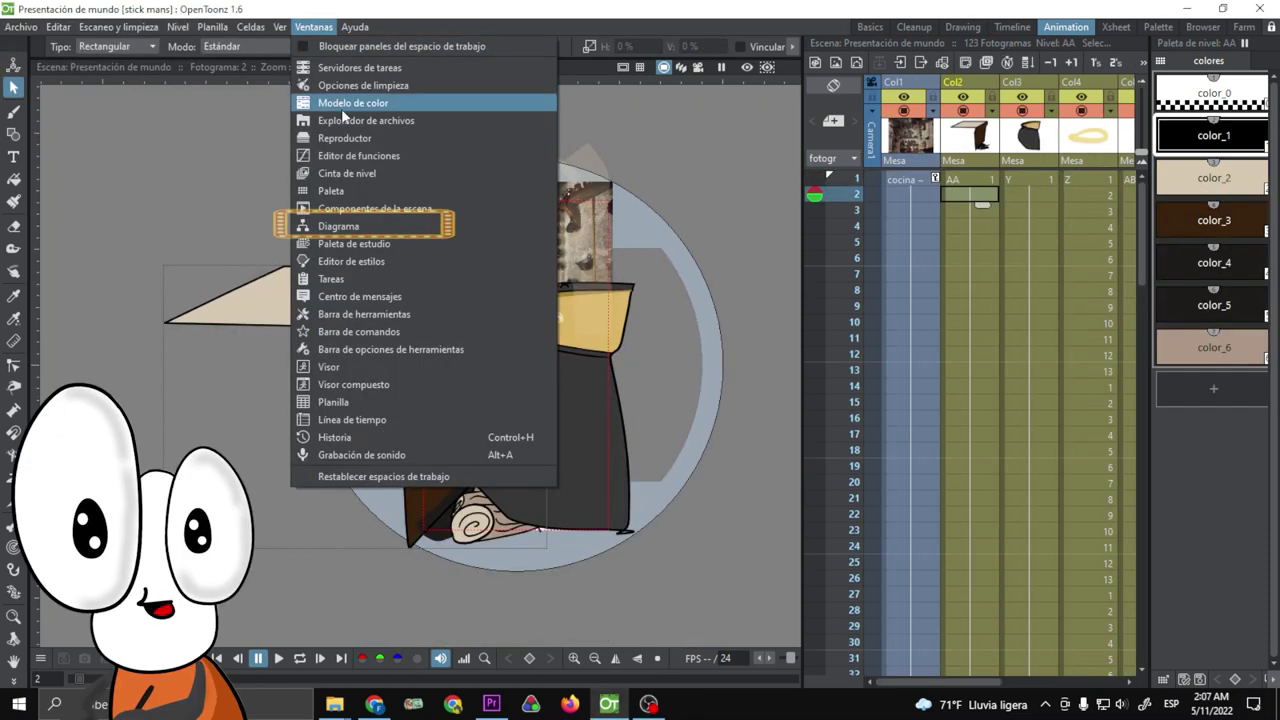
left_click(360, 229)
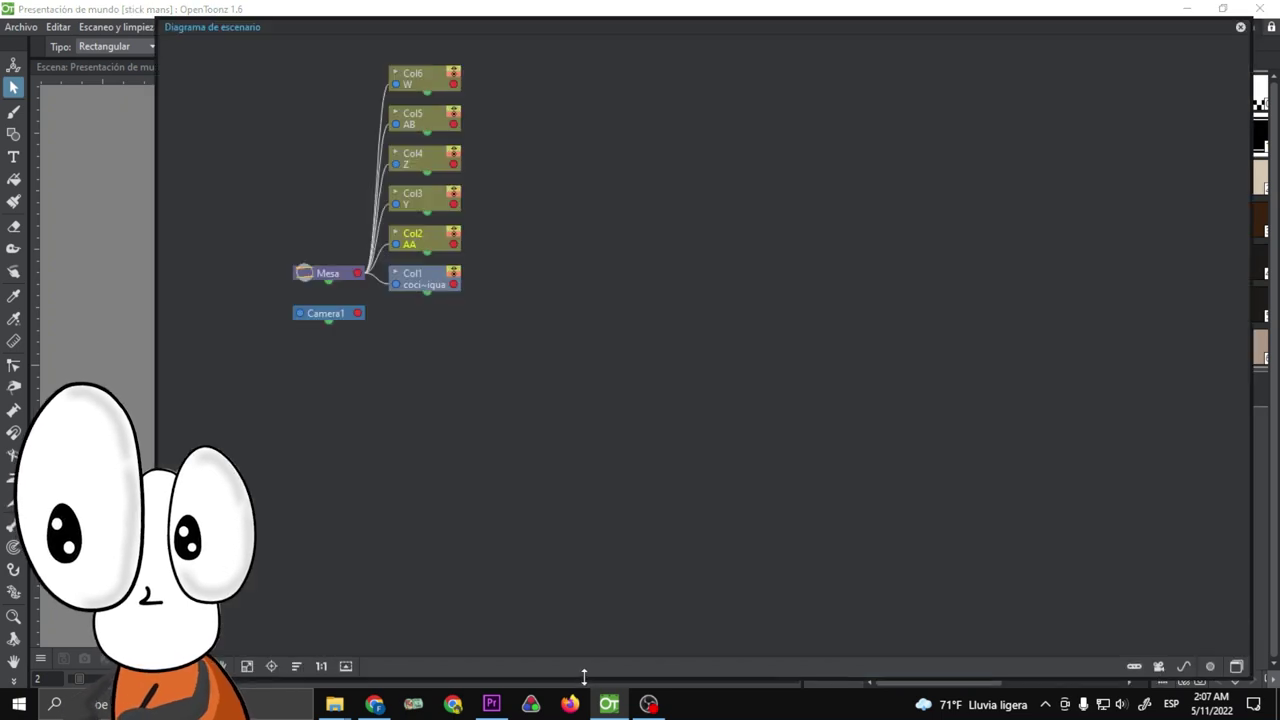
left_click(1236, 618)
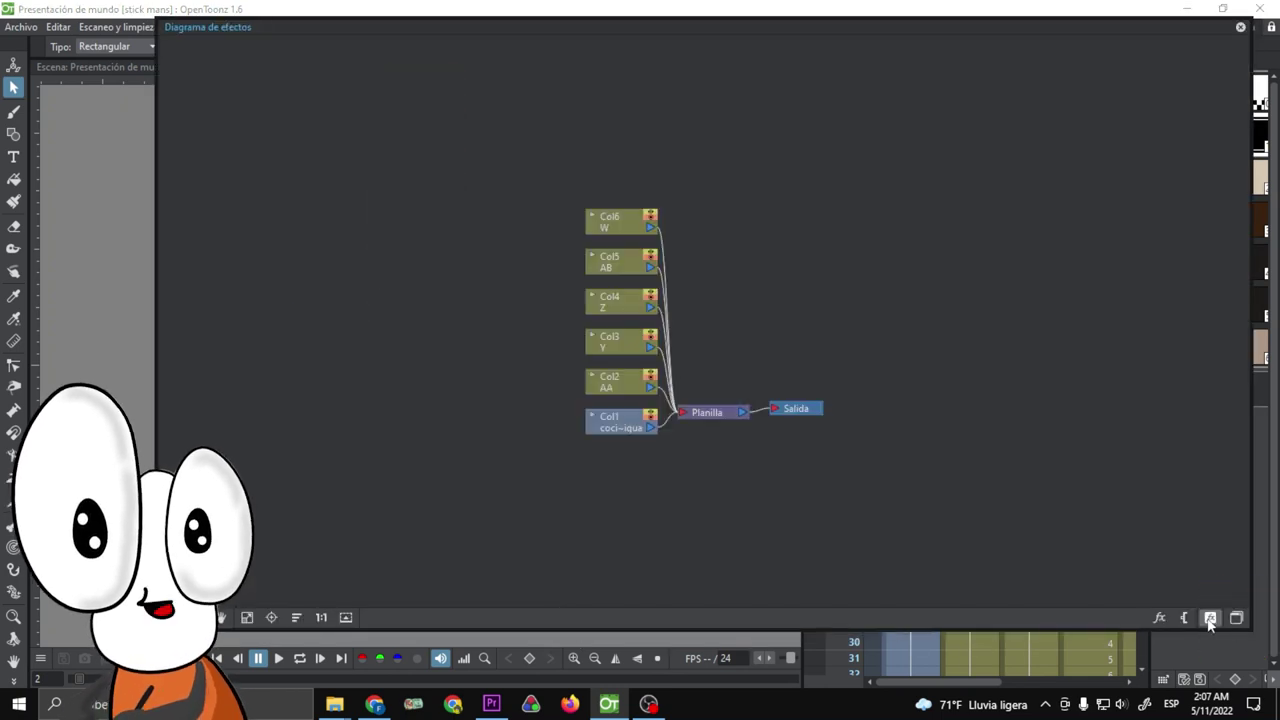
left_click(1210, 619)
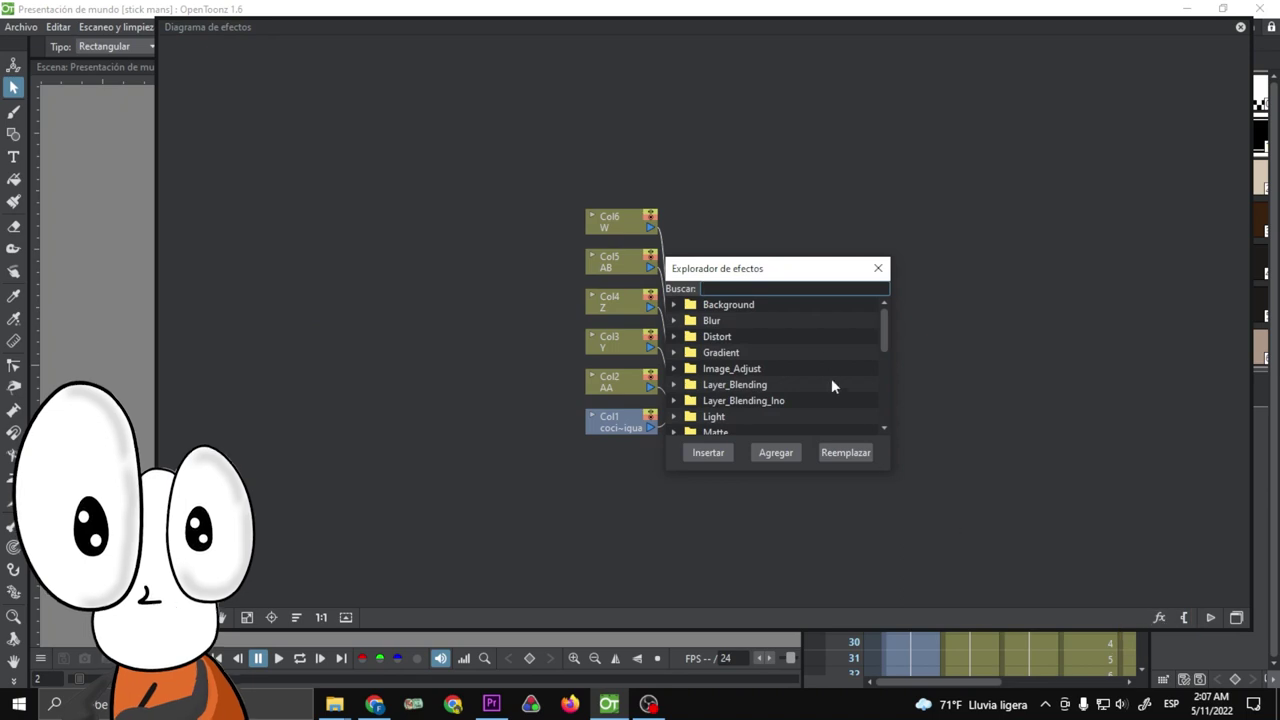
left_click_drag(666, 322, 457, 322)
left_click_drag(557, 258, 569, 140)
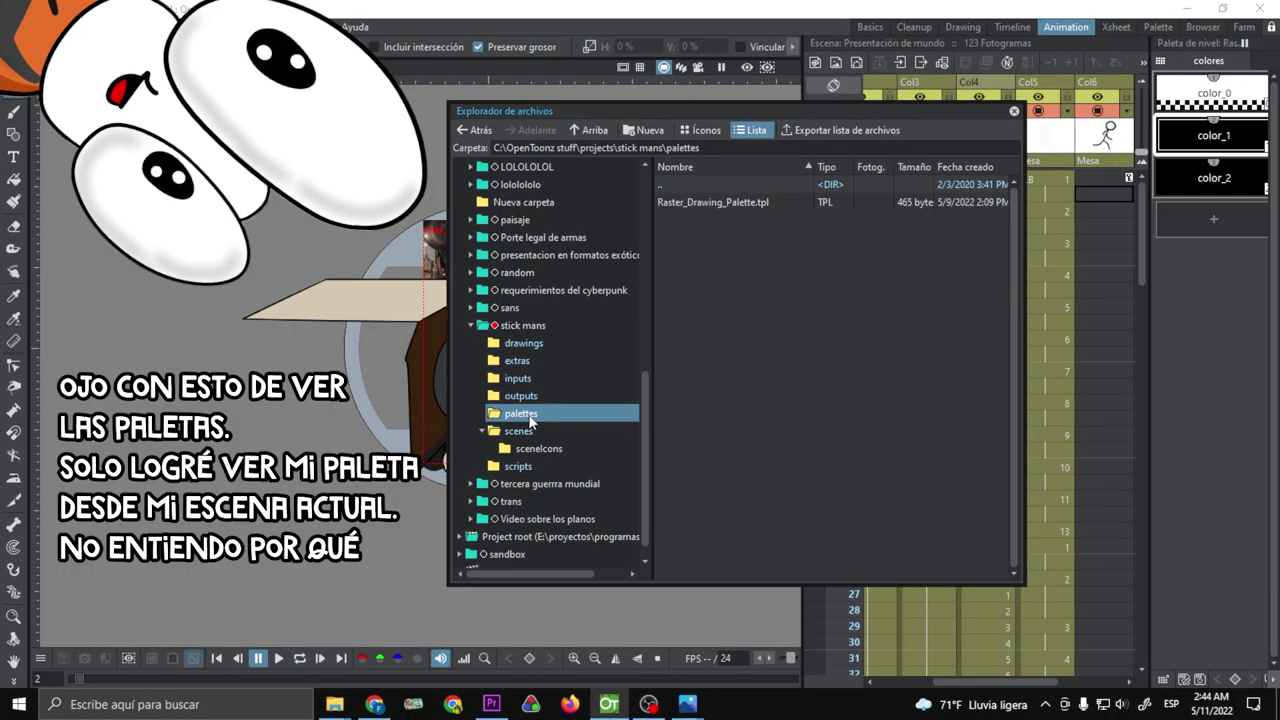
View the Raster_Drawing_Palette.tpl file from the palettes folder of the stick mans project.
left_click(690, 203)
right_click(698, 204)
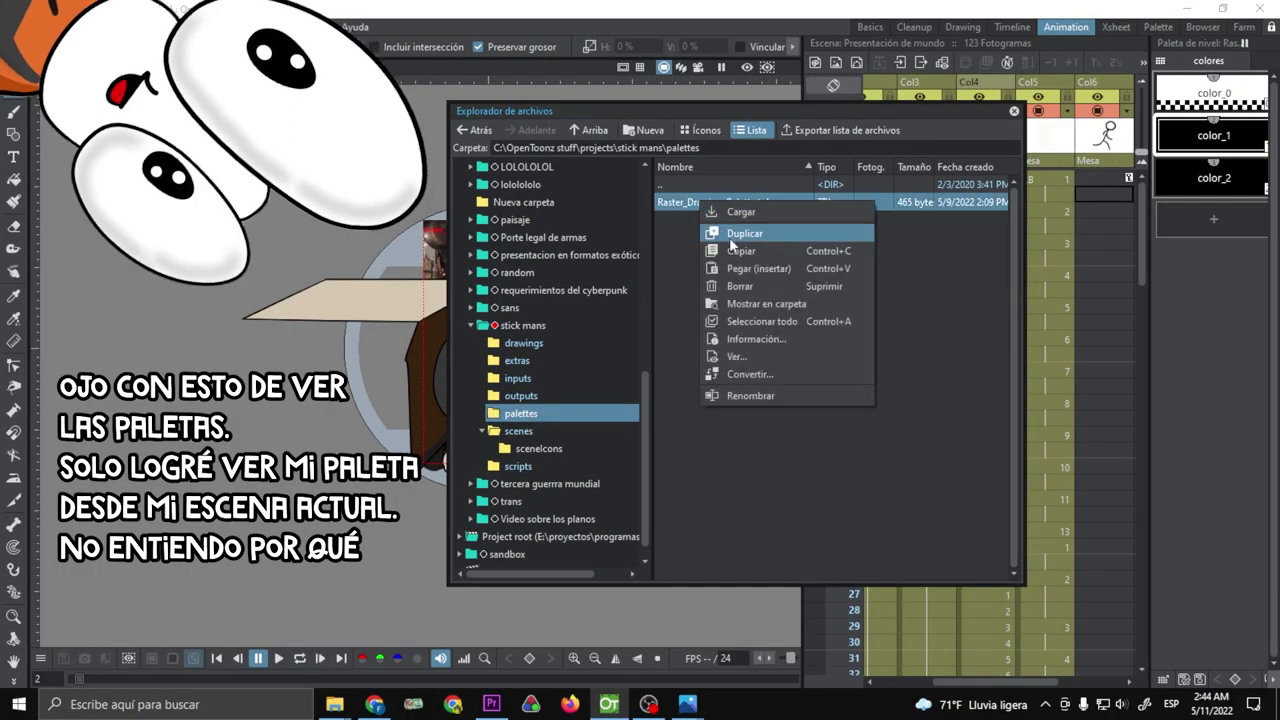
right_click(671, 202)
left_click(721, 355)
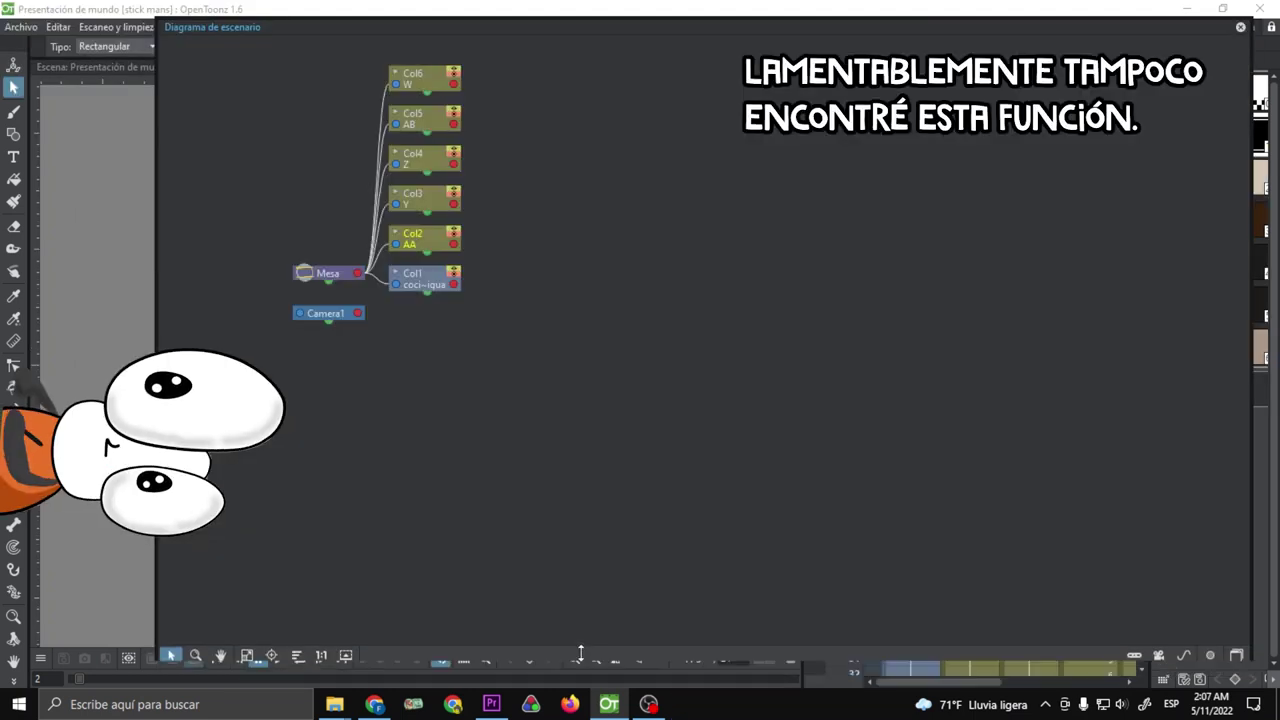
Switch the stage schematic to the effects schematic and open its effects browser, widened and made taller.
left_click(1235, 618)
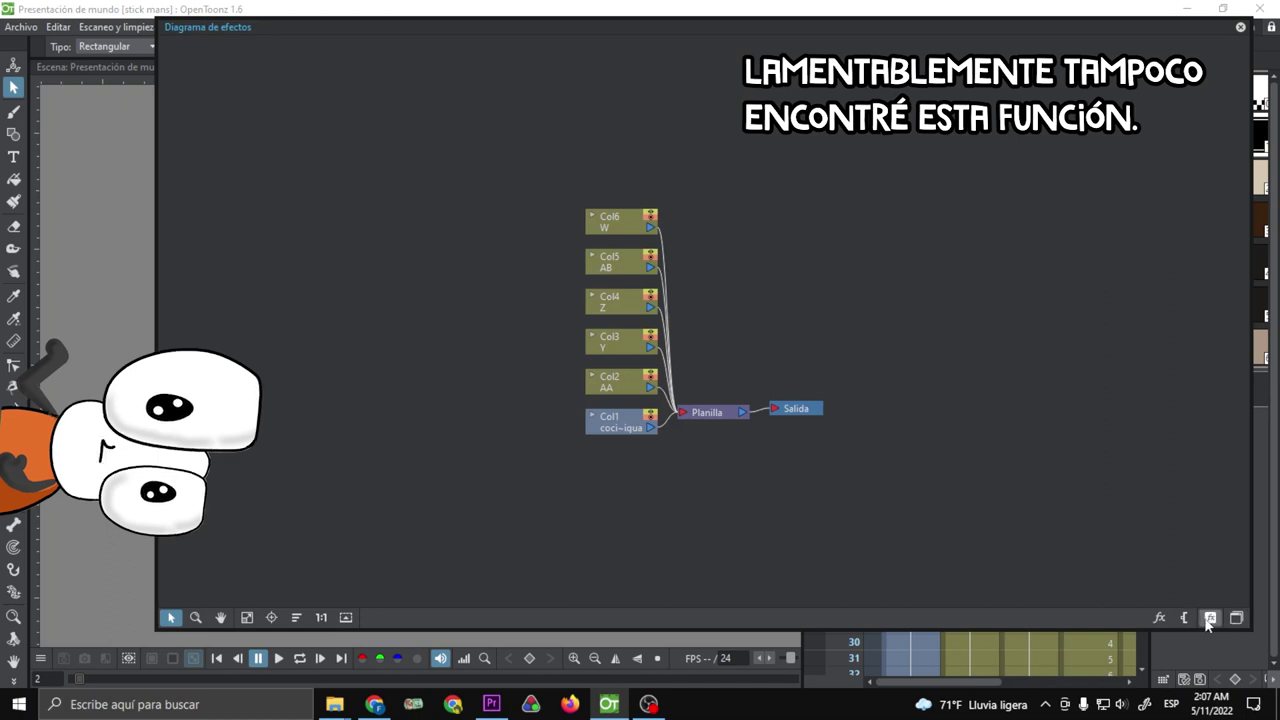
left_click(1159, 618)
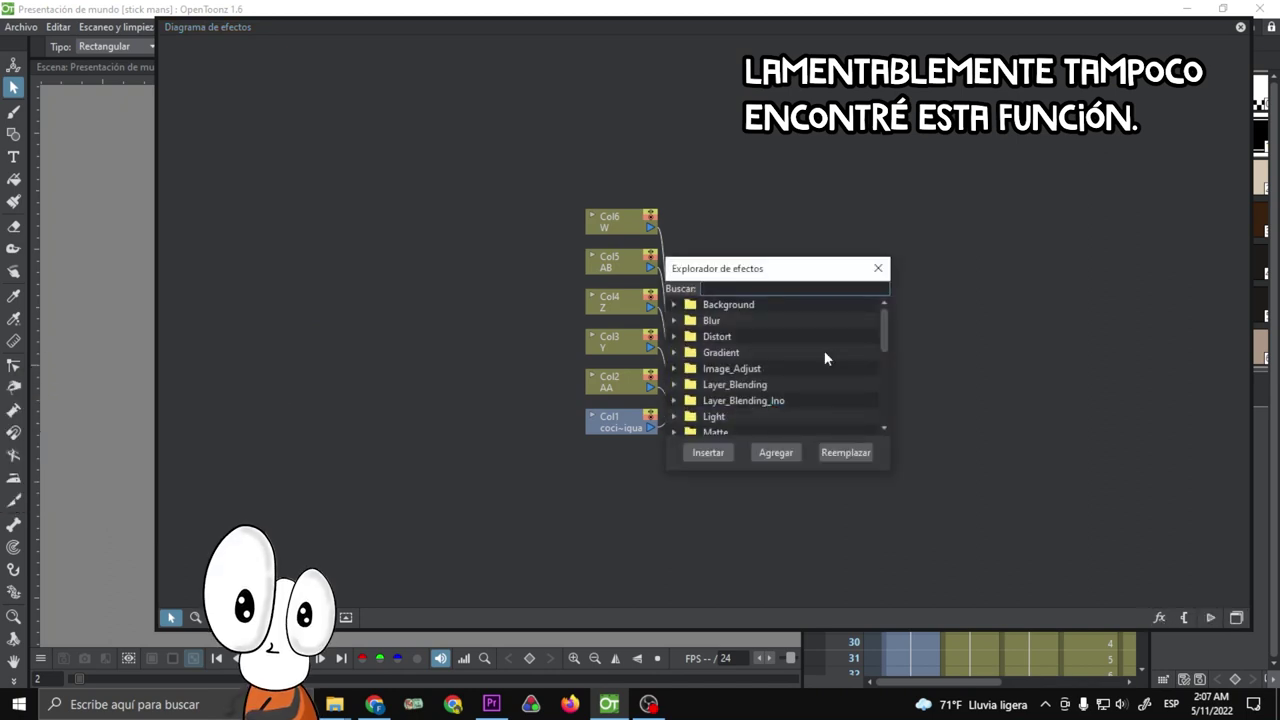
left_click_drag(660, 330, 462, 323)
left_click_drag(557, 258, 540, 169)
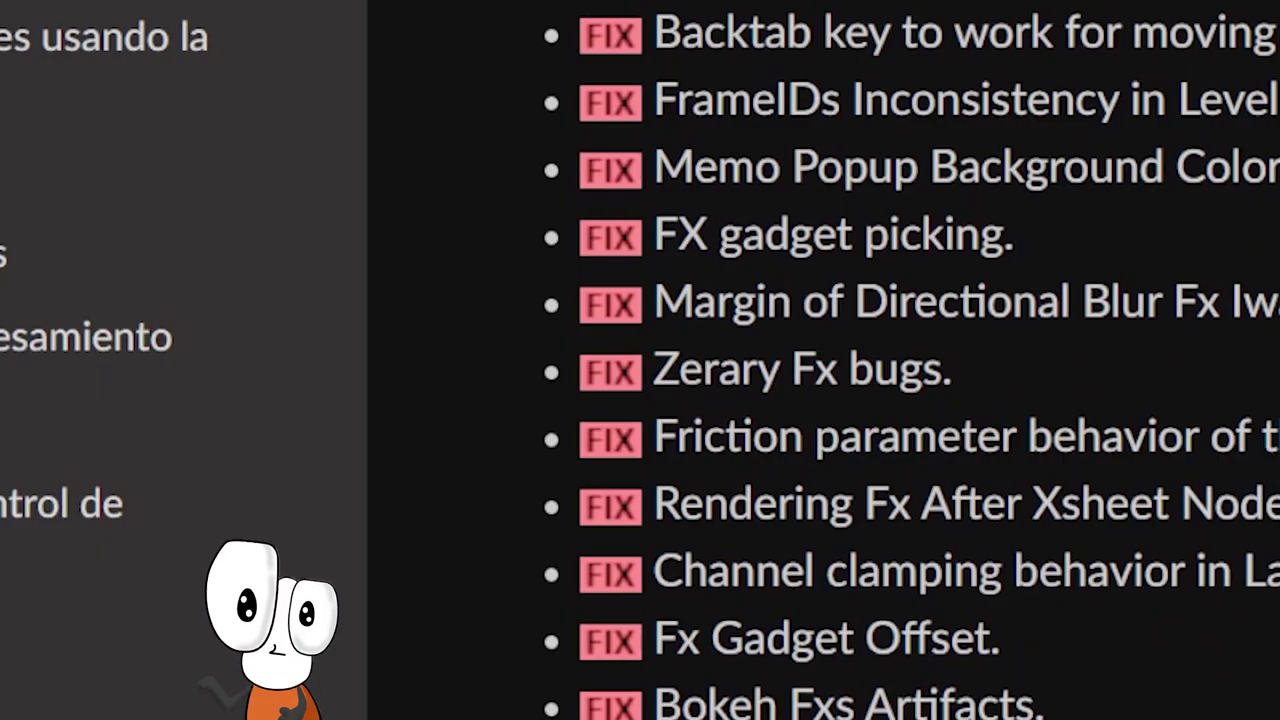
Read through the list of fixes in the OpenToonz documentation's release notes.
scroll(822, 360, "down", 5)
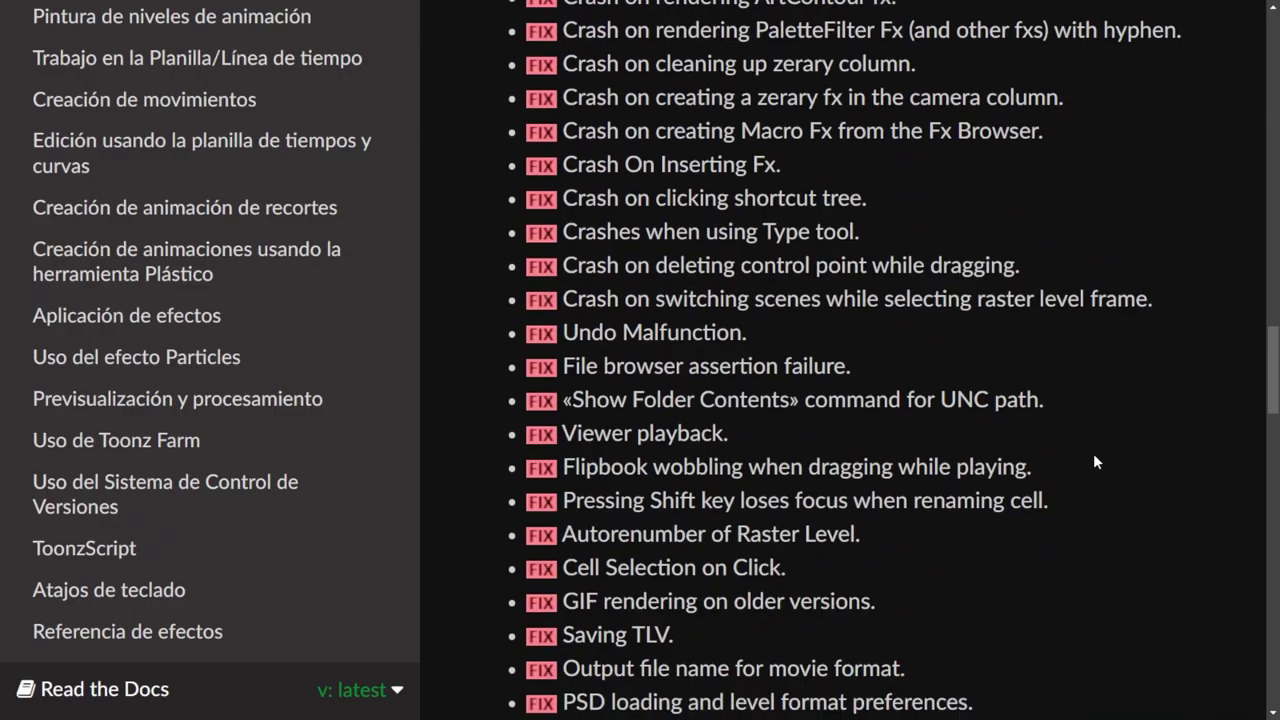
scroll(1094, 454, "down", 8)
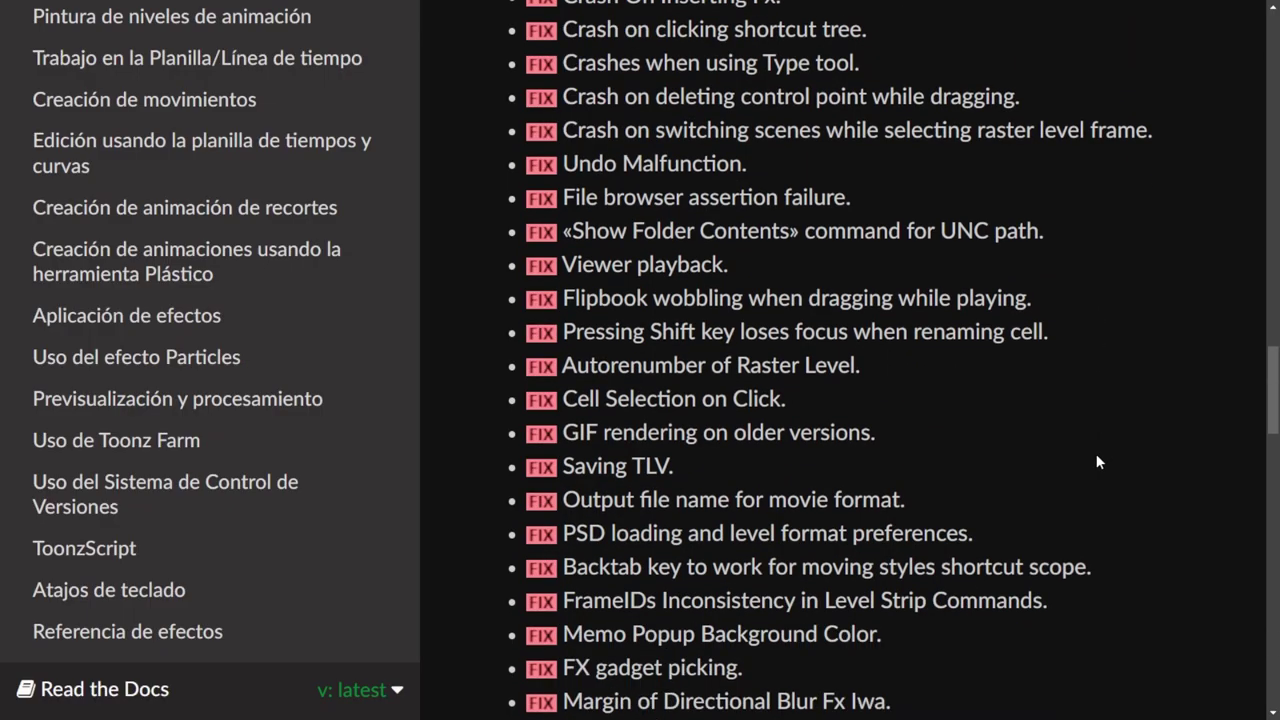
Read further down the list of fixes in the release notes.
scroll(1096, 457, "down", 5)
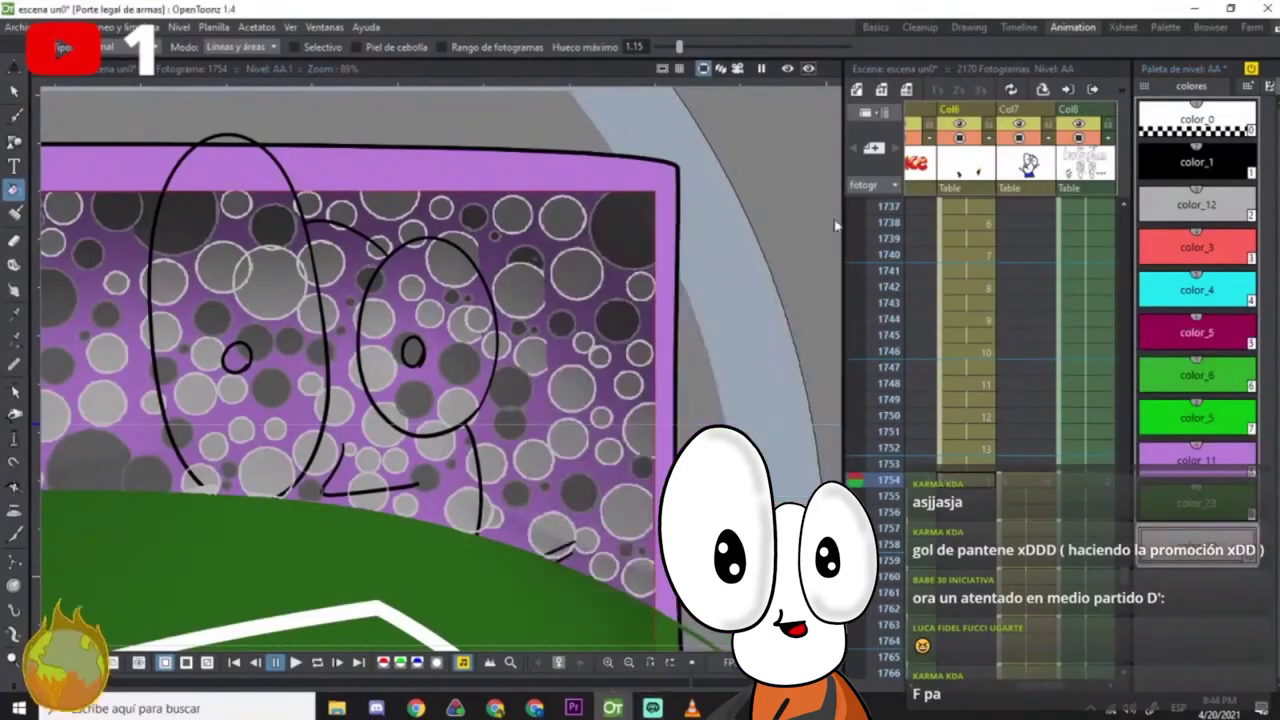
Fill the peeking character's eyes and body with white and its pupils with black color_1.
left_click(440, 315)
left_click(270, 330)
left_click(1196, 162)
left_click(414, 354)
left_click(330, 288)
scroll(330, 288, "down", 7)
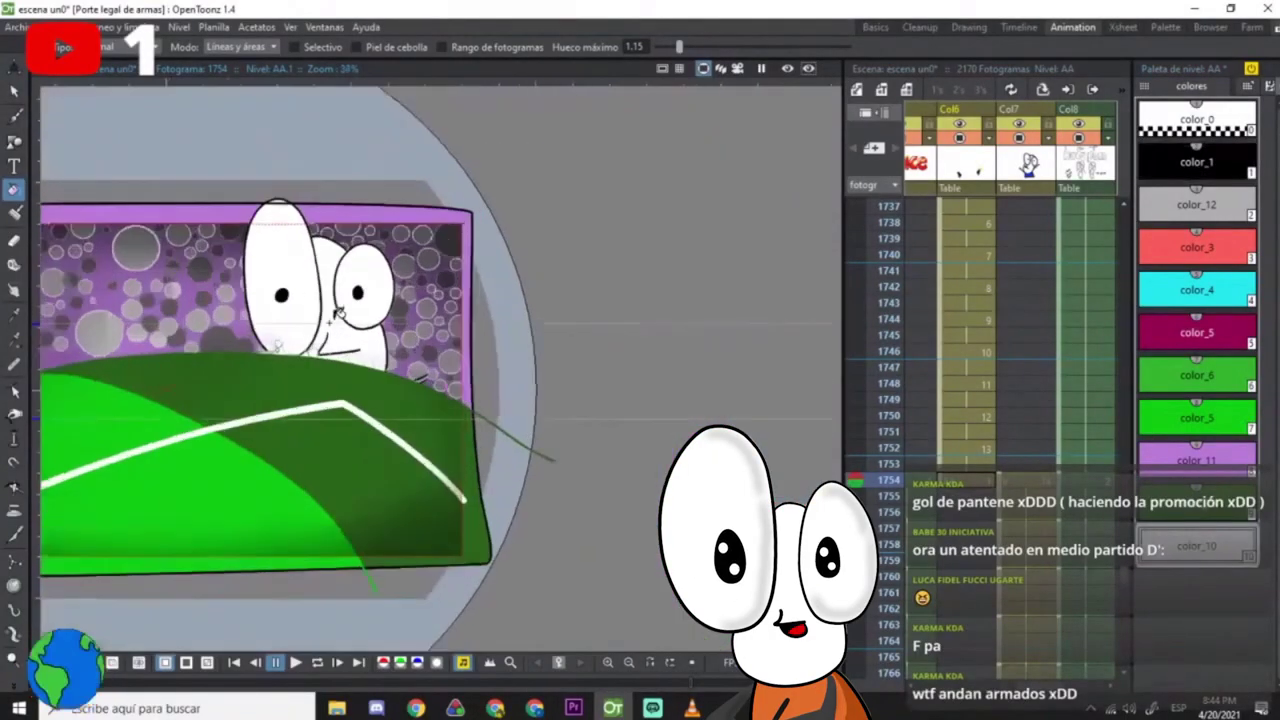
scroll(330, 288, "up", 10)
scroll(330, 288, "down", 7)
left_click_drag(326, 290, 366, 289)
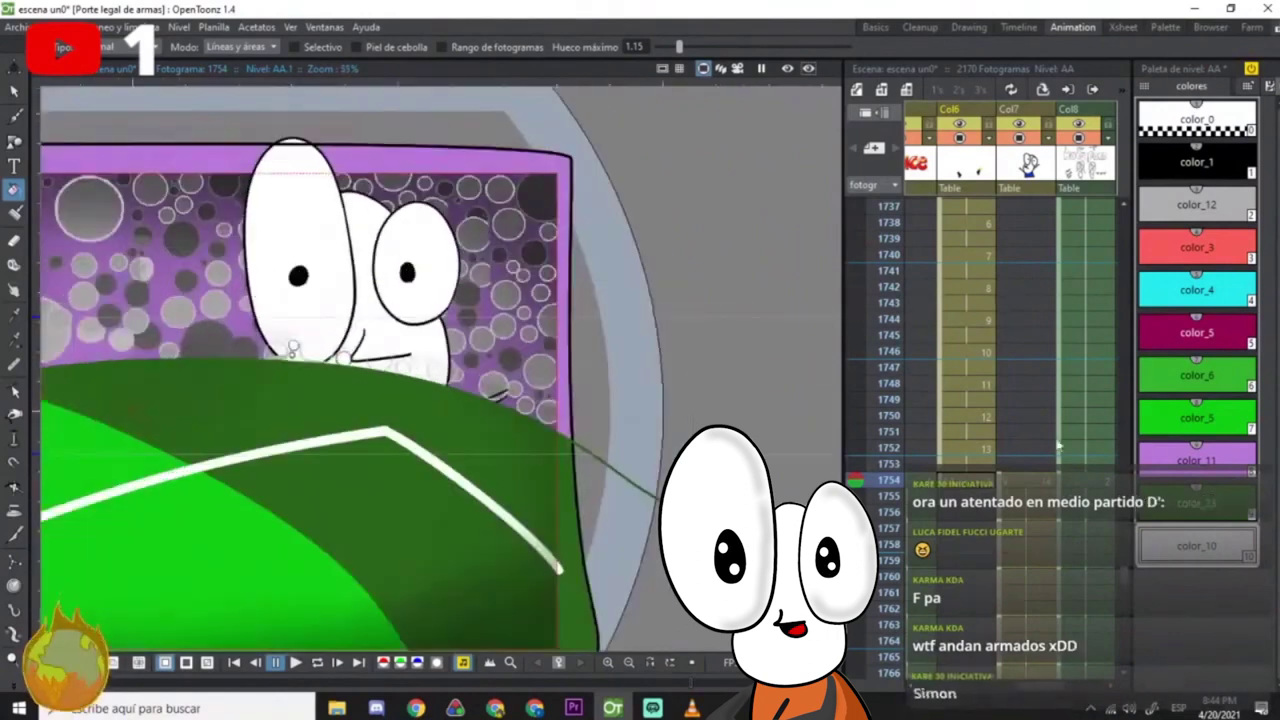
Erase the stray marks around the character's base in the Col8 cell at frame 1754.
left_click_drag(1063, 690, 1085, 690)
left_click(1028, 480)
scroll(150, 215, "down", 6)
left_click(14, 240)
scroll(160, 240, "up", 11)
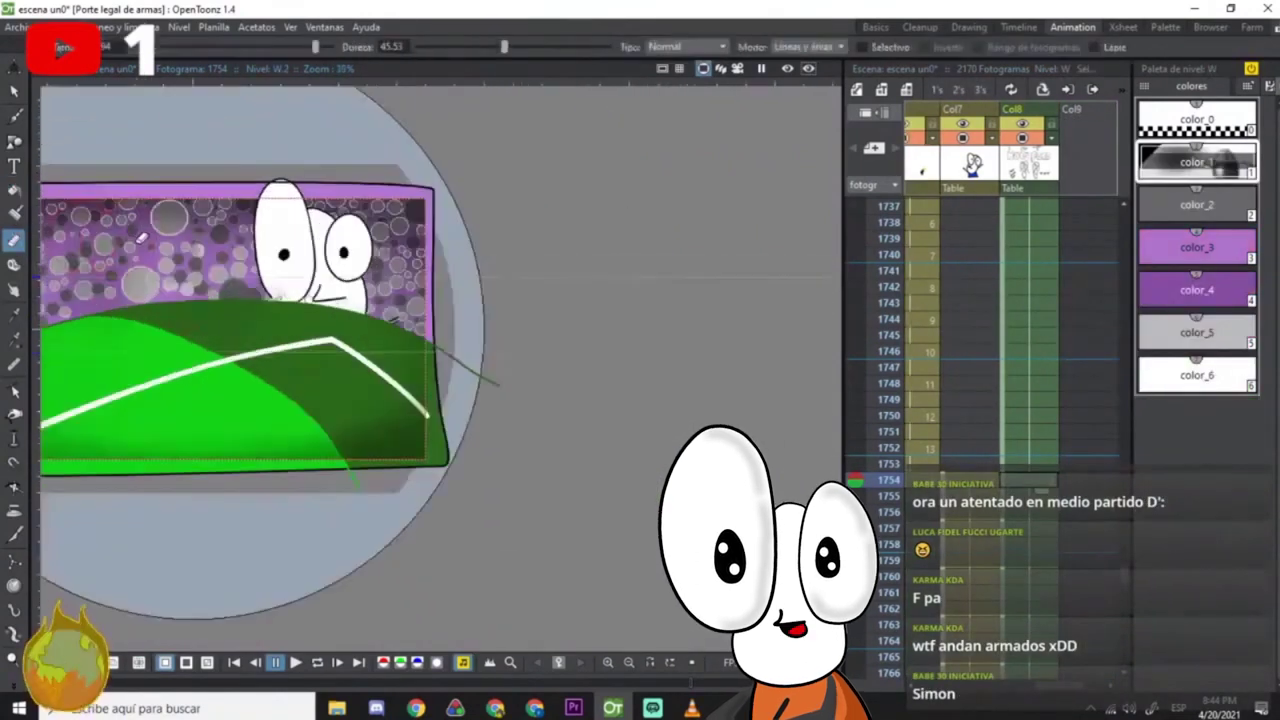
scroll(595, 333, "down", 2)
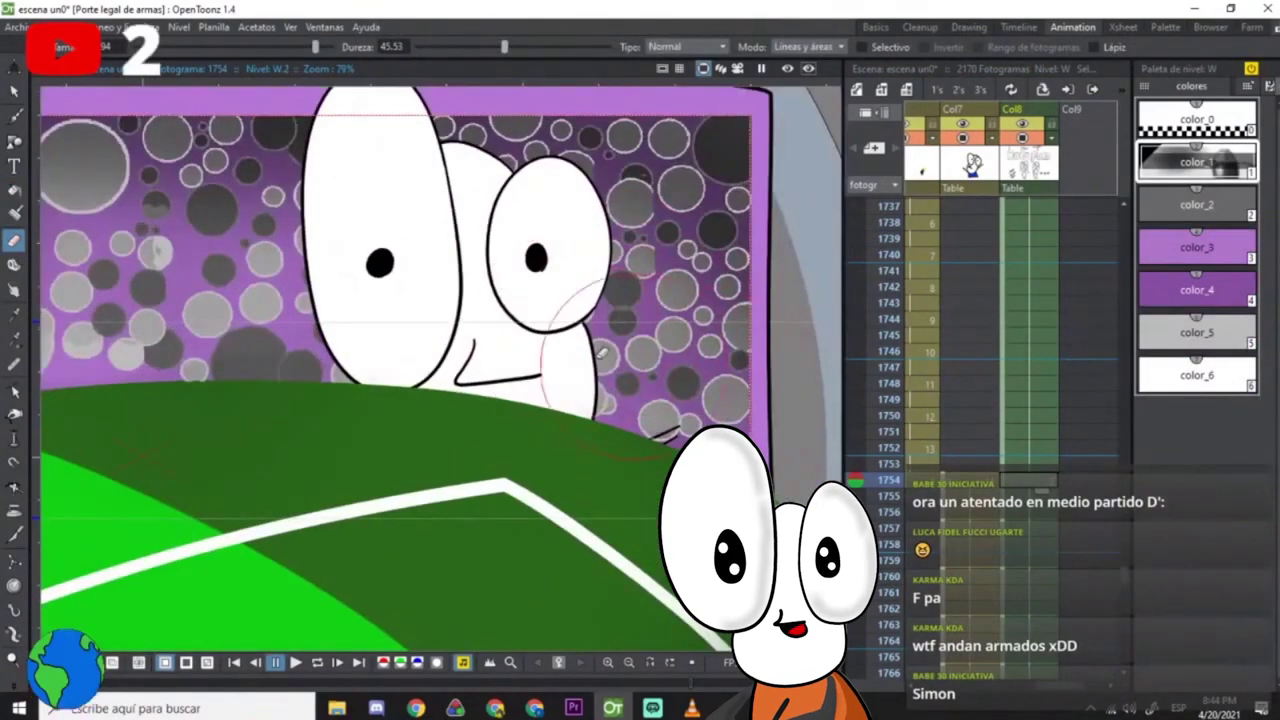
left_click_drag(313, 252, 275, 300)
scroll(453, 260, "down", 20)
scroll(453, 260, "up", 16)
Select the character's drawing at frame 1754 with a rectangular selection.
left_click(14, 91)
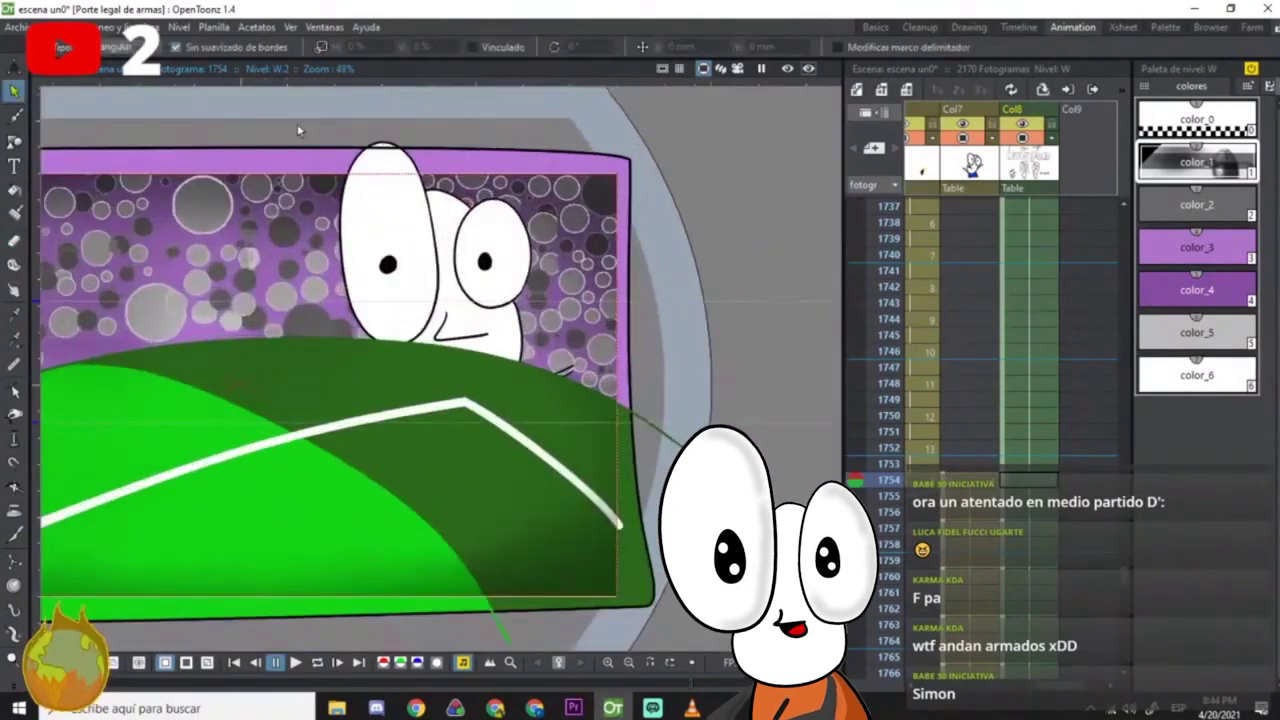
left_click_drag(298, 131, 571, 422)
left_click(475, 401)
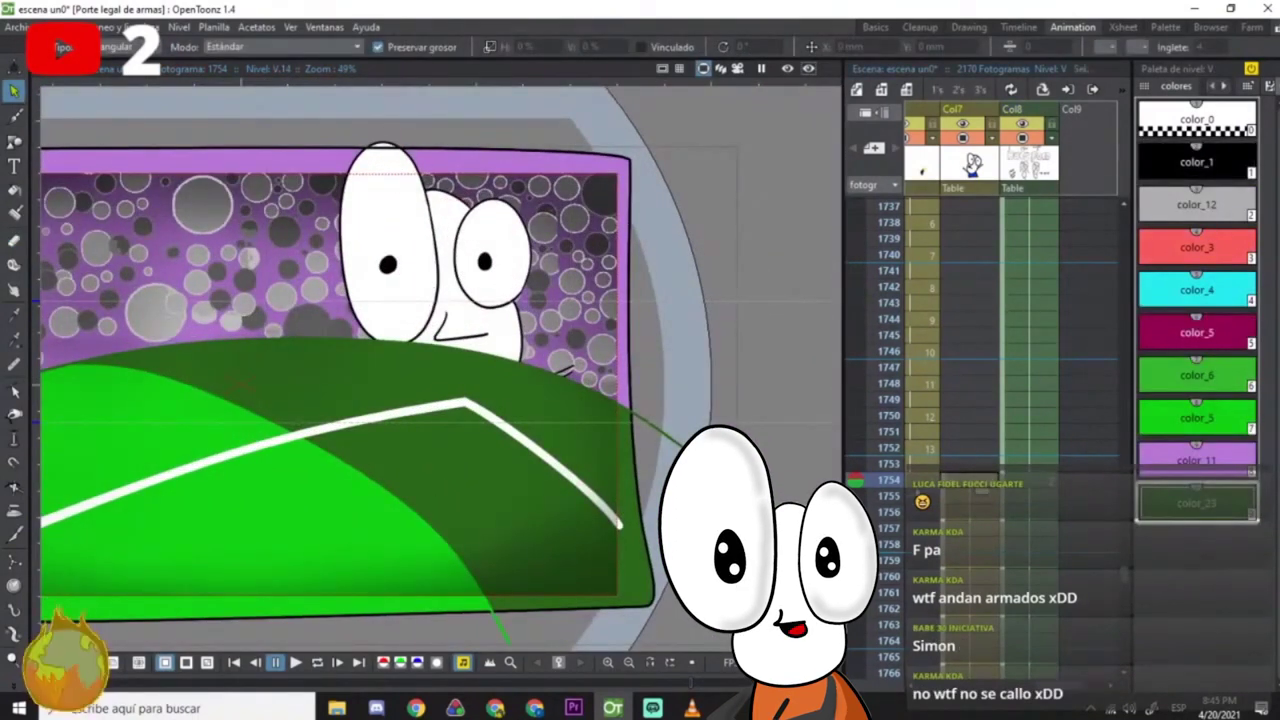
left_click(563, 371)
scroll(514, 259, "down", 4)
left_click_drag(357, 163, 562, 424)
scroll(551, 263, "up", 6)
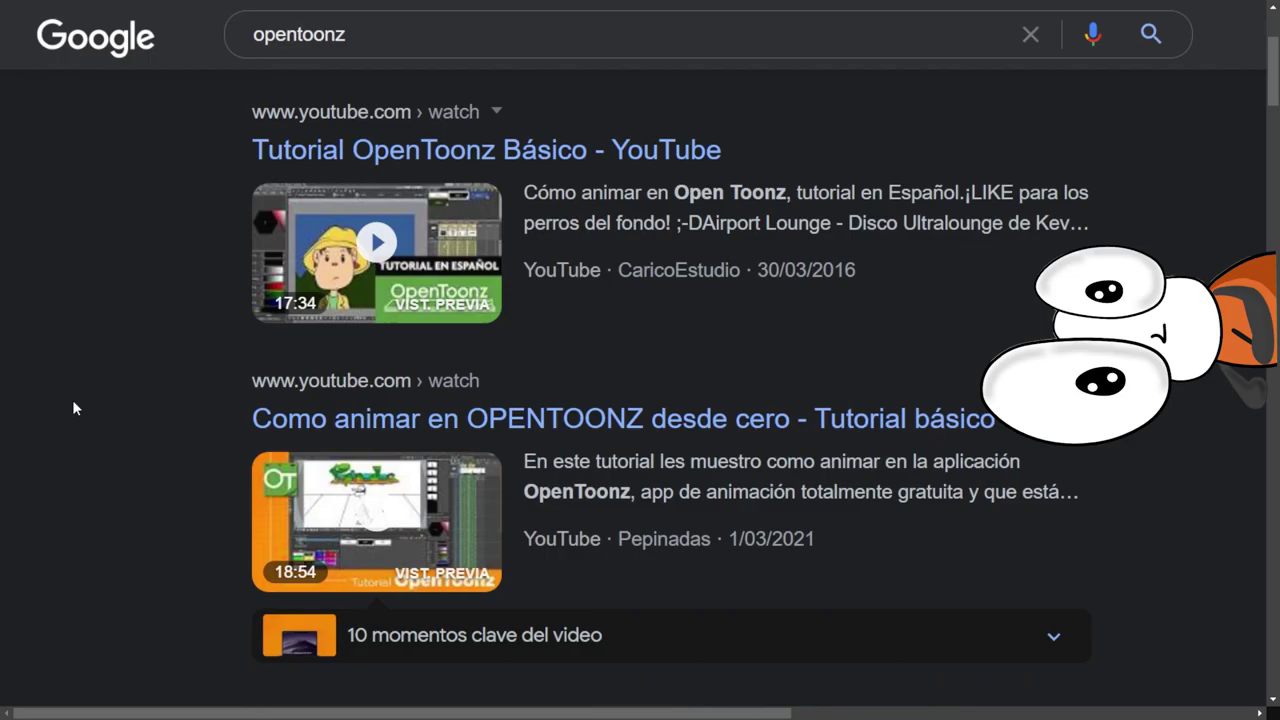
Browse the Google results for opentoonz tutorials.
scroll(75, 408, "down", 3)
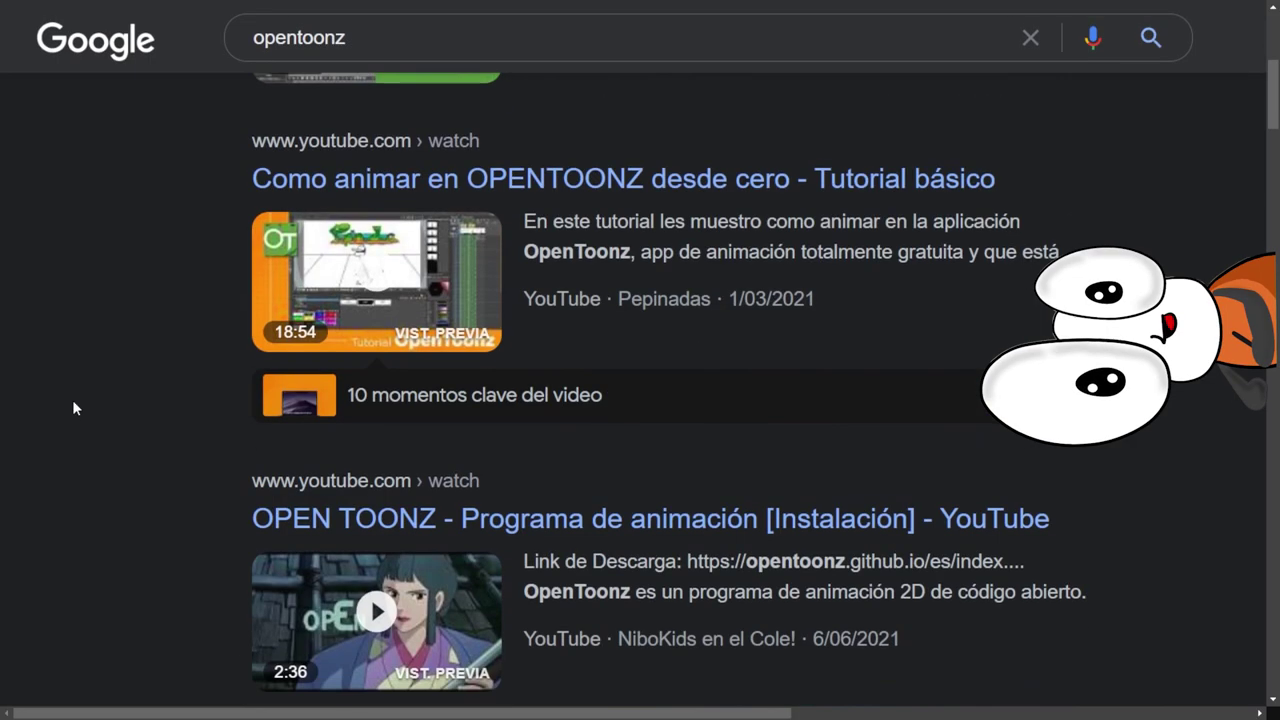
scroll(73, 401, "down", 3)
scroll(72, 401, "down", 1)
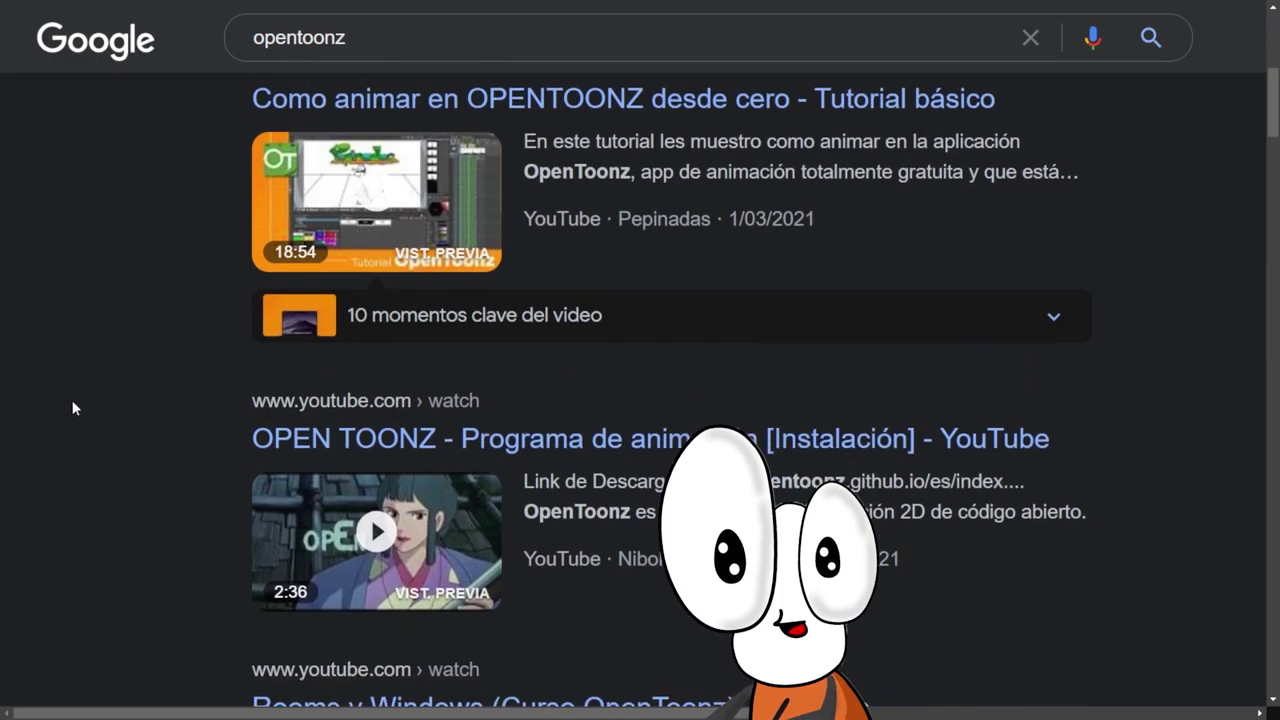
scroll(21, 403, "down", 4)
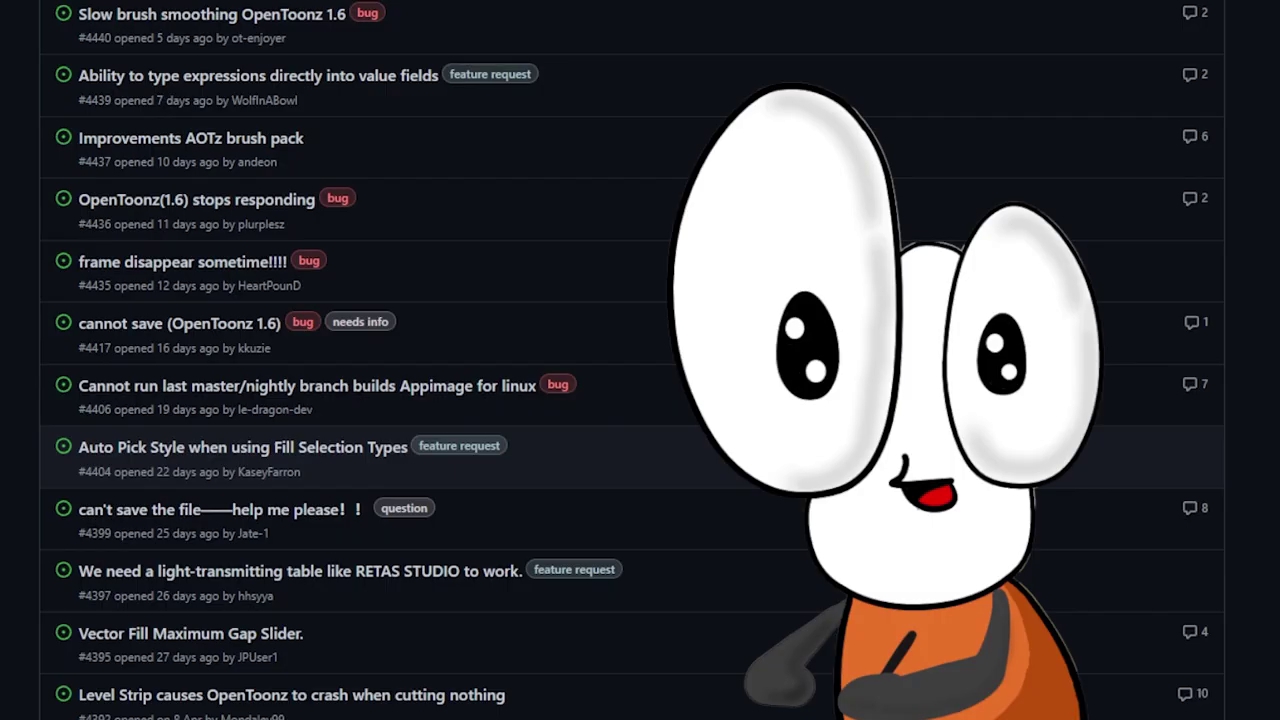
Look through the open bug reports and feature requests in the OpenToonz issue list on GitHub.
scroll(664, 369, "down", 2)
scroll(664, 240, "down", 2)
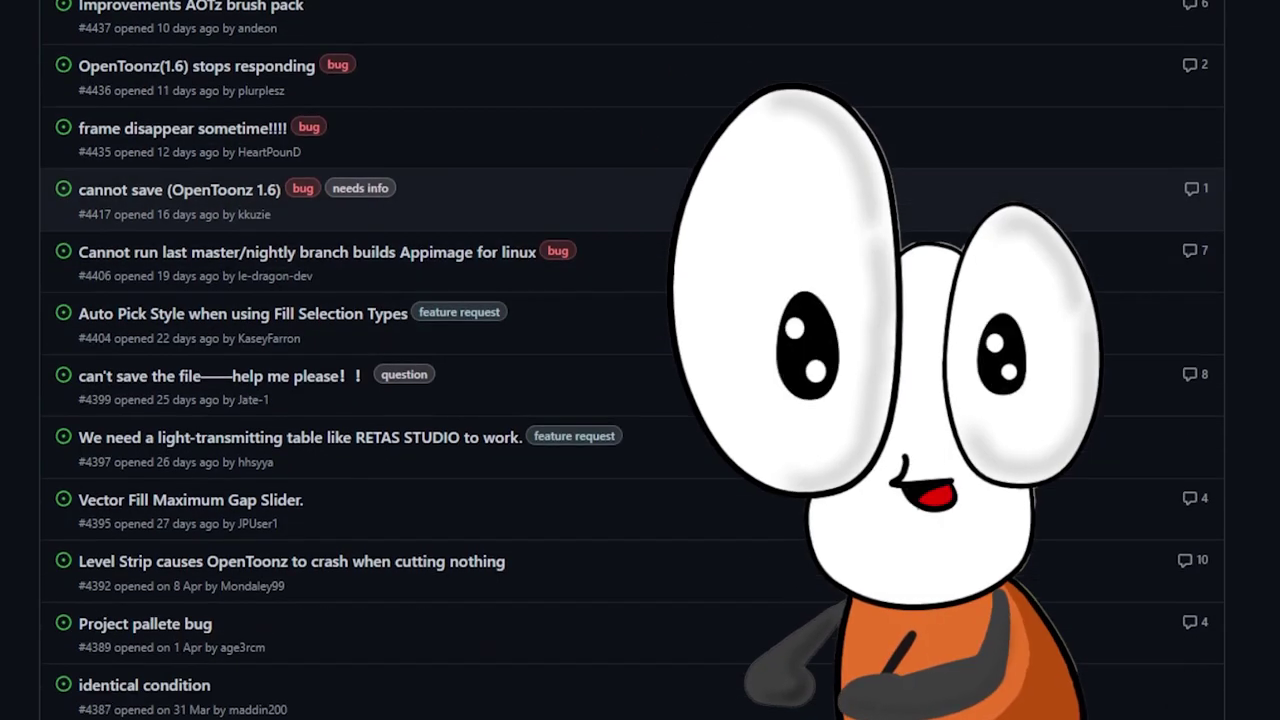
scroll(664, 230, "down", 4)
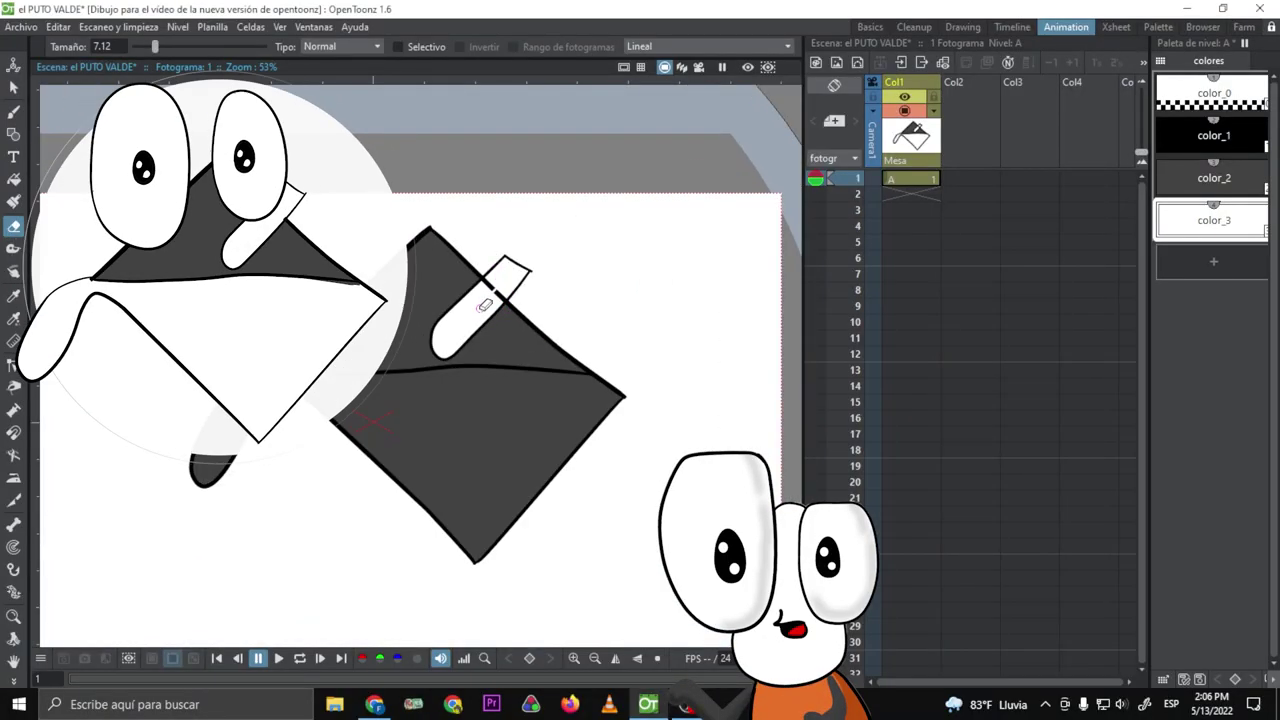
Move the end control point of the bucket's upper-right edge so that the line meets the handle.
left_click(14, 112)
left_click(14, 88)
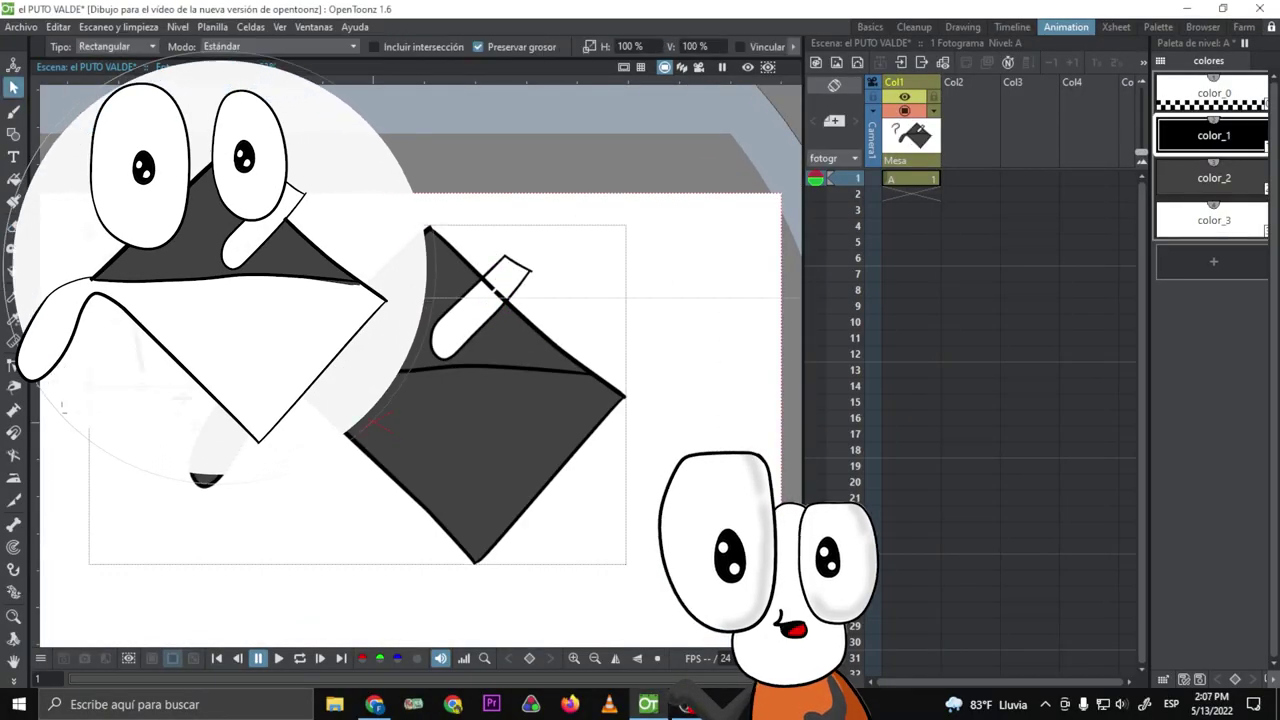
scroll(493, 288, "up", 13)
left_click(14, 365)
left_click_drag(504, 308, 435, 249)
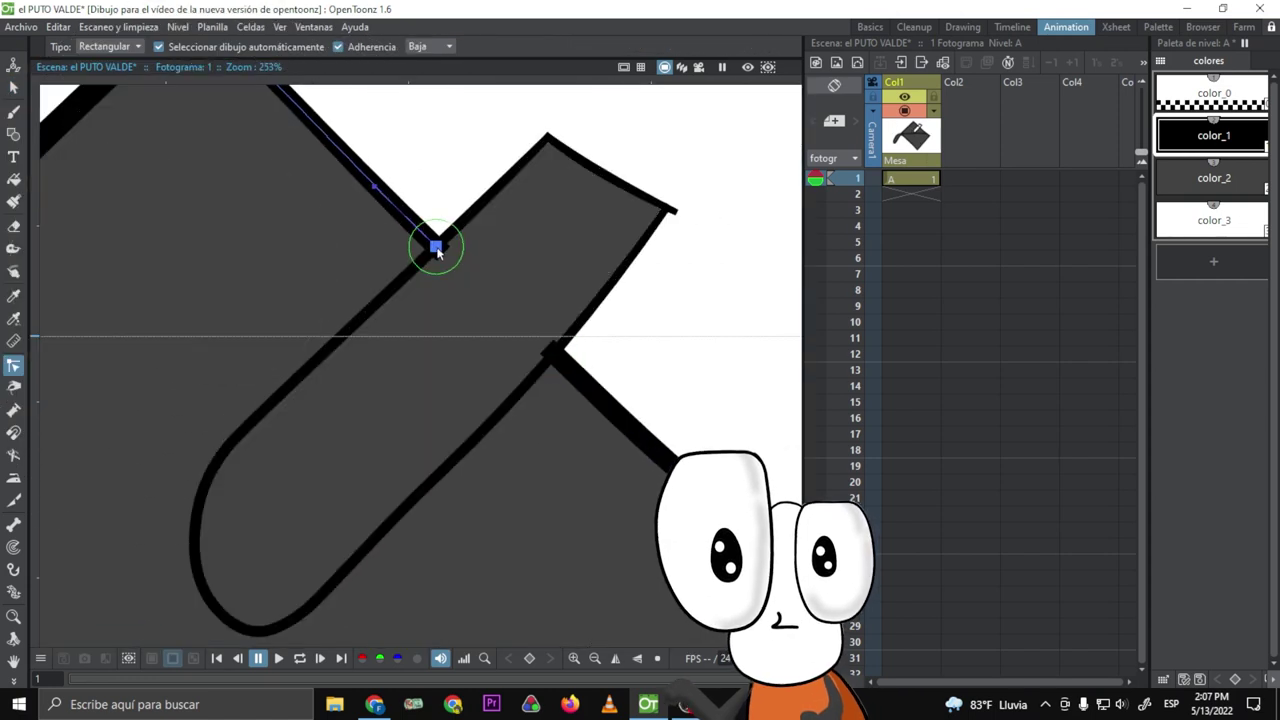
scroll(583, 310, "down", 12)
Fill the bucket's upper section with white color_3.
left_click(14, 180)
scroll(545, 322, "down", 2)
left_click(14, 88)
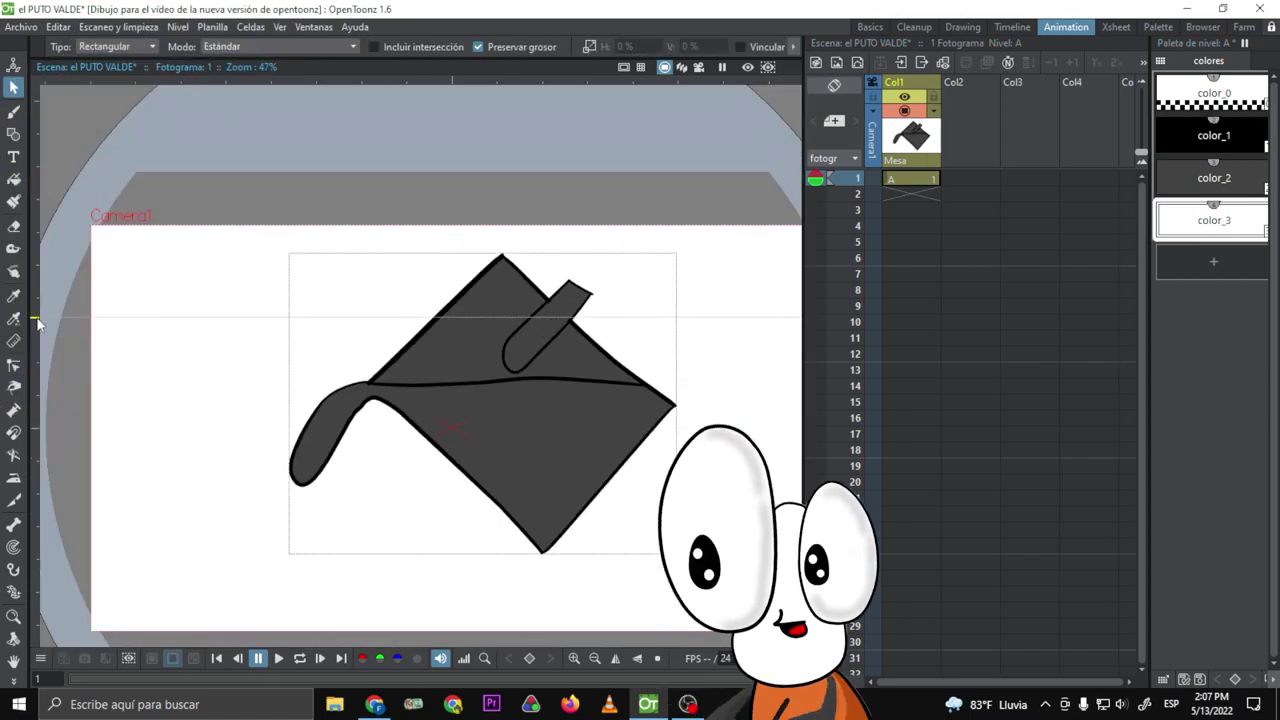
scroll(474, 414, "up", 2)
left_click(14, 180)
left_click(437, 318)
Adjust the control points along the handle's outer edge and the short line at its tip.
scroll(577, 286, "up", 9)
left_click(14, 365)
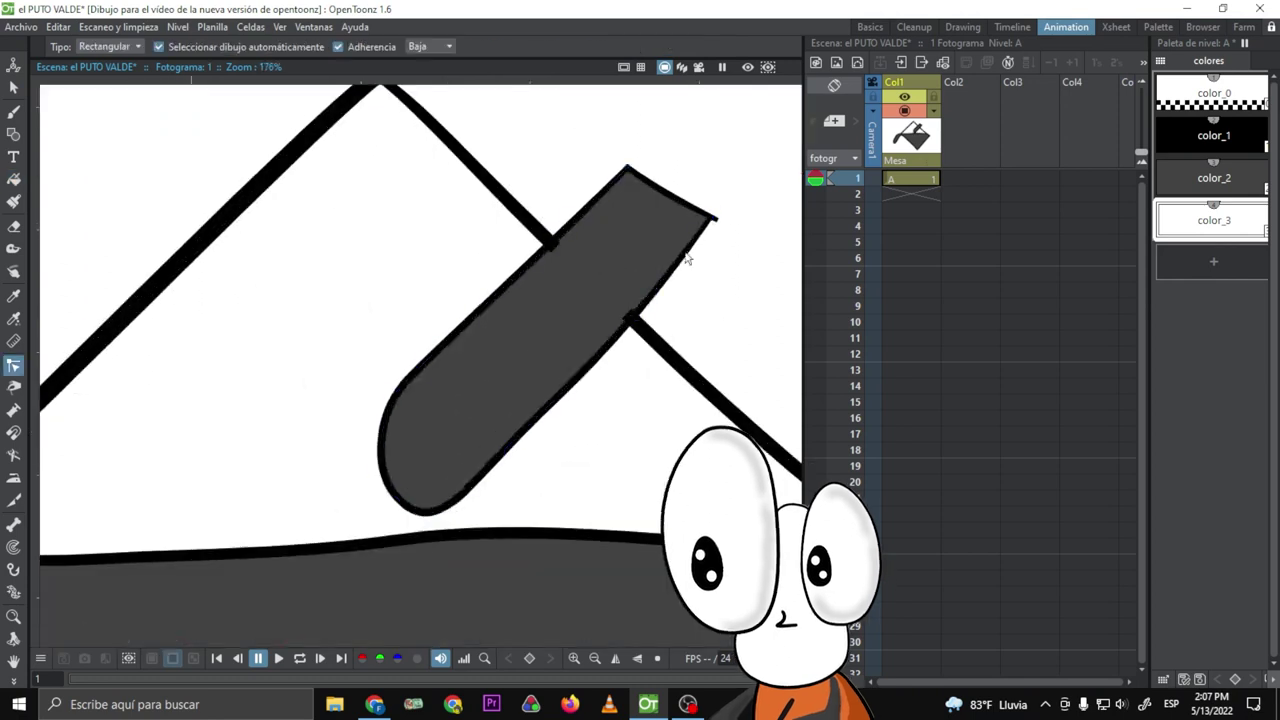
scroll(680, 260, "down", 1)
left_click(651, 257)
left_click_drag(652, 257, 647, 258)
scroll(660, 287, "down", 6)
scroll(708, 281, "up", 2)
key("f")
left_click(1188, 176)
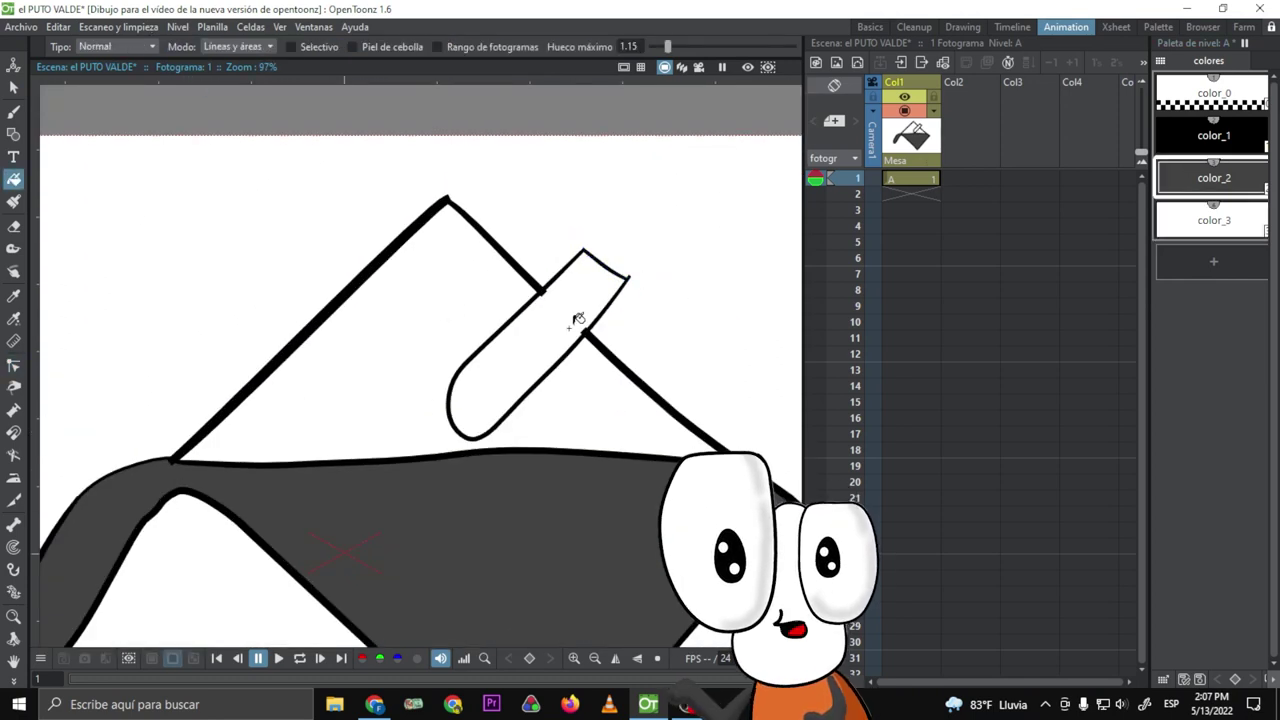
key("c")
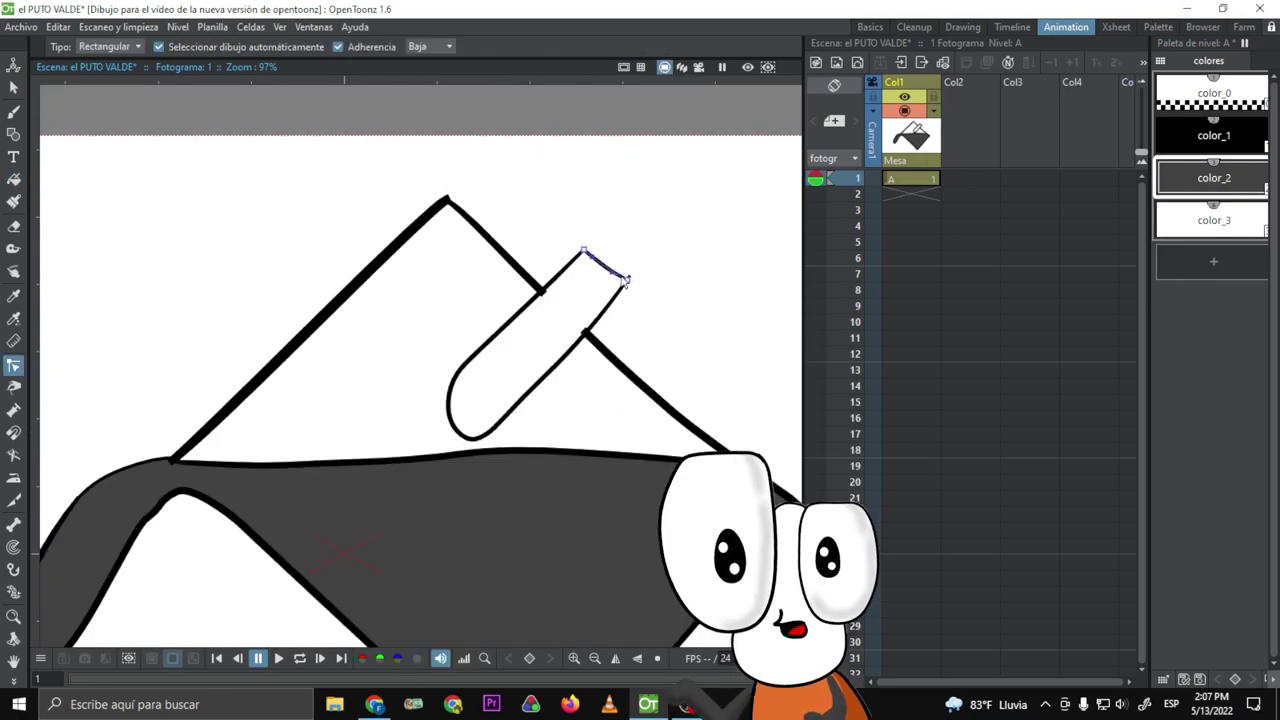
scroll(590, 268, "up", 5)
scroll(560, 295, "down", 3)
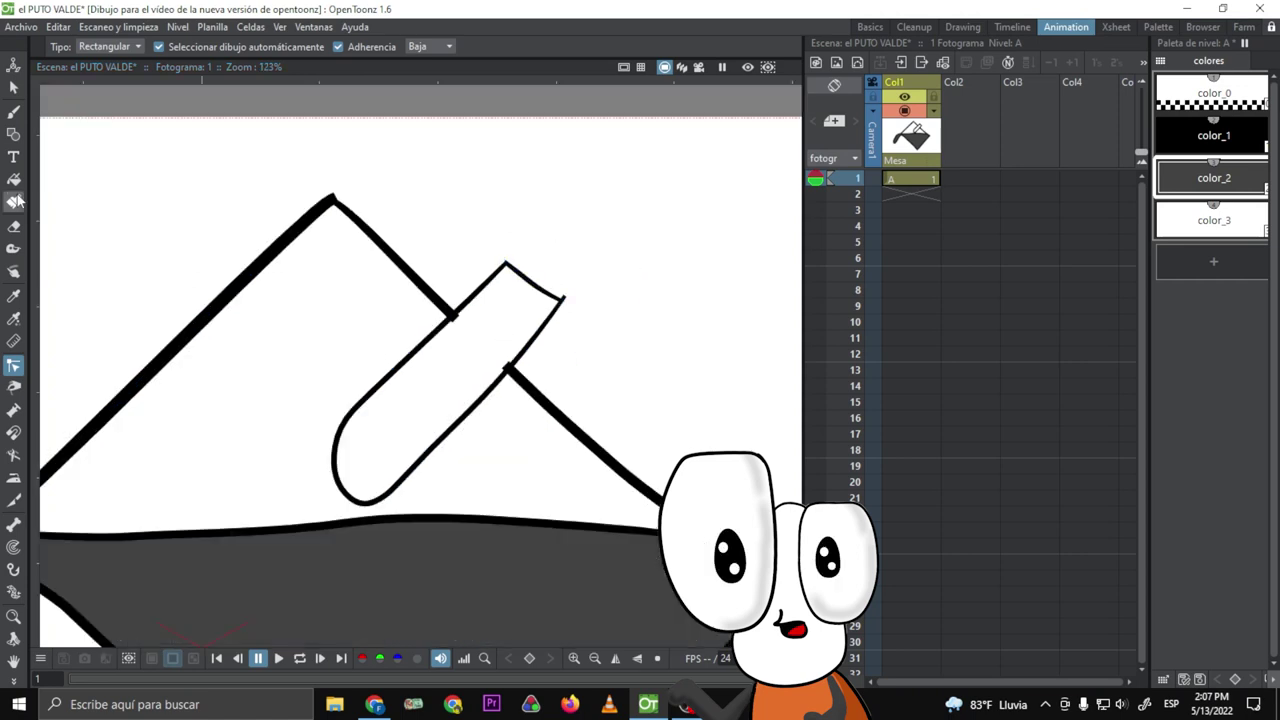
Fill the whole handle with dark grey color_2.
left_click(1188, 93)
scroll(426, 374, "up", 4)
left_click_drag(434, 316, 632, 276)
left_click(13, 180)
left_click(1172, 182)
left_click(485, 361)
left_click(563, 270)
scroll(563, 273, "down", 10)
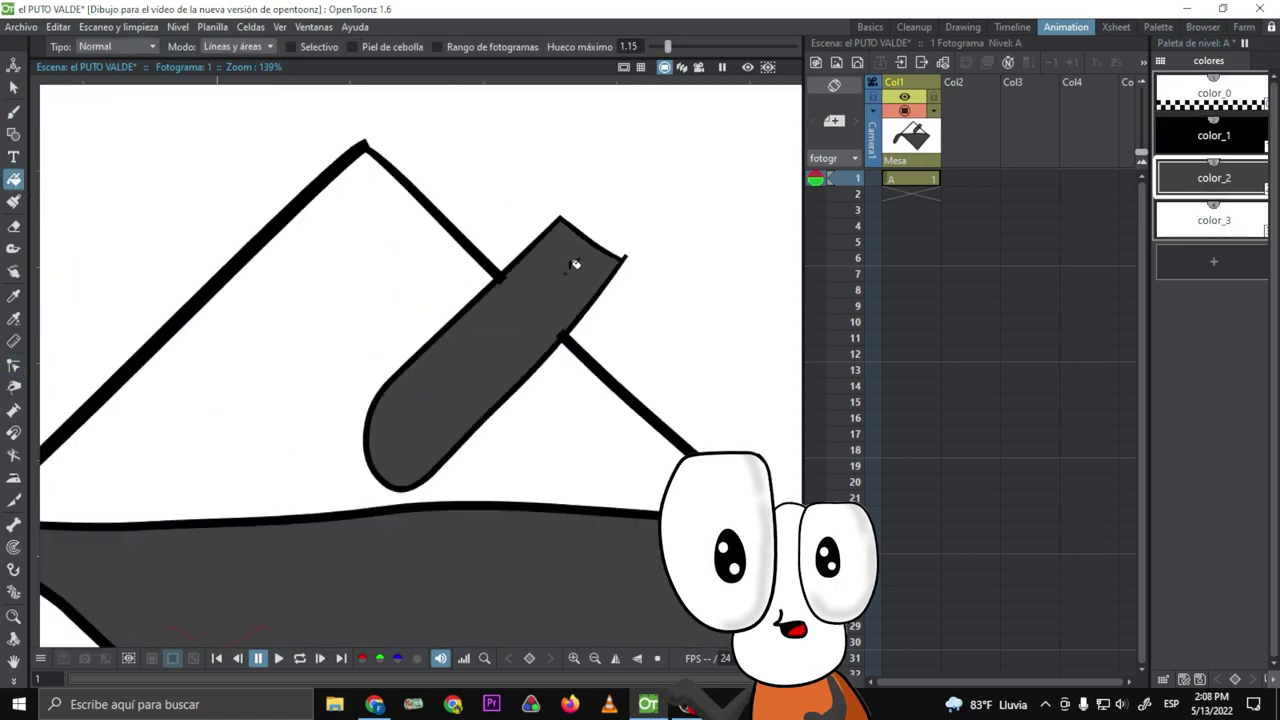
Draw question marks around the bucket in color_1, plus a huge one over it with a maximum brush size of 72.31.
left_click(1212, 135)
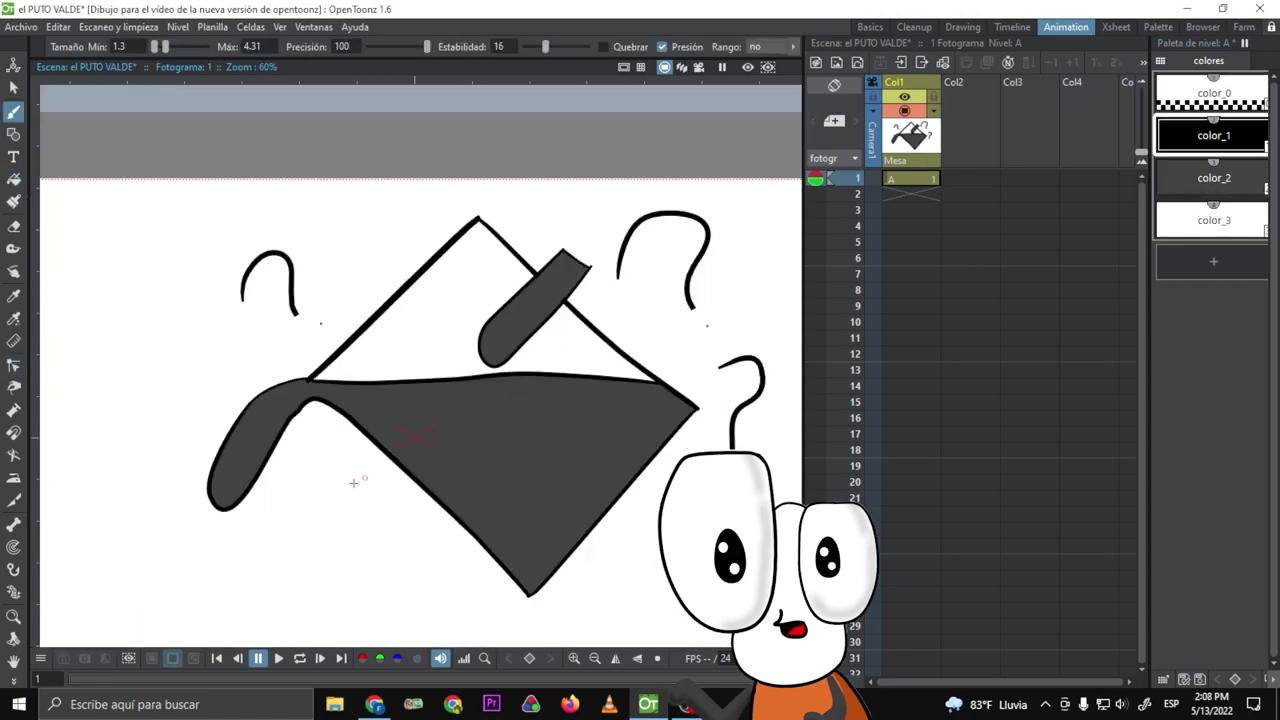
left_click_drag(211, 47, 203, 47)
left_click_drag(341, 219, 414, 468)
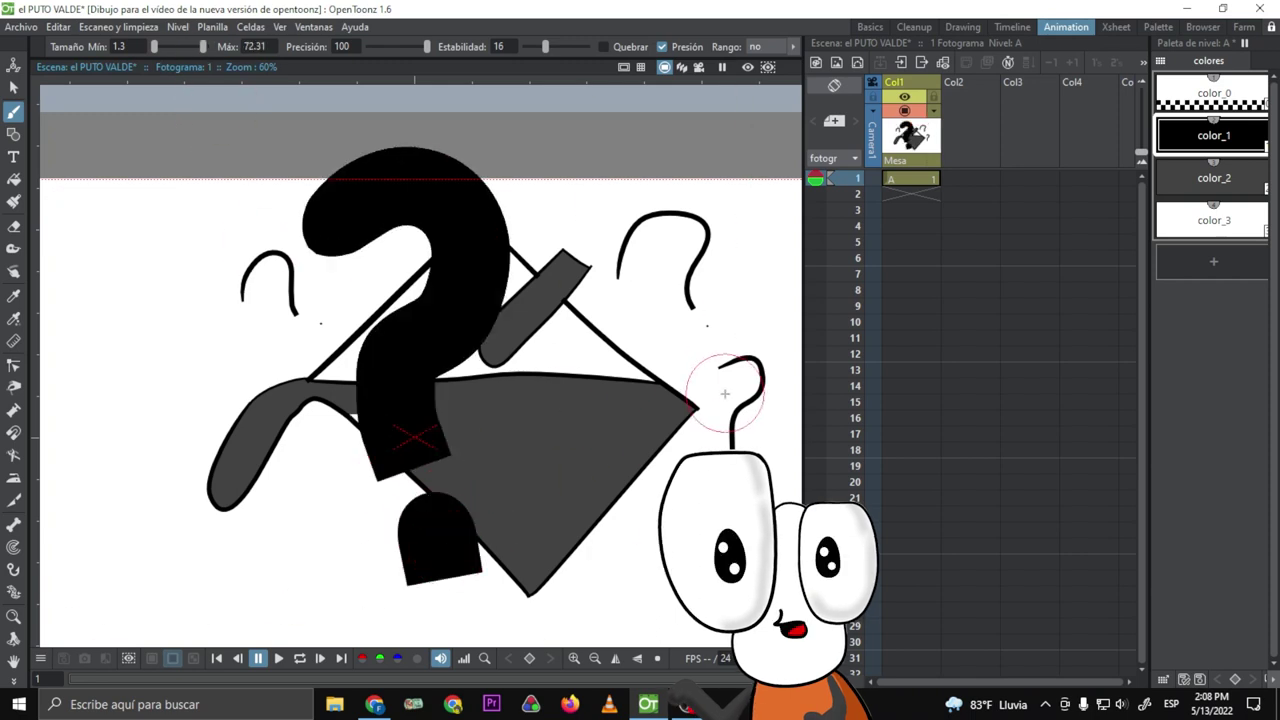
Undo the question marks and set the brush's maximum size to 4.92.
key("ctrl+z")
key("ctrl+z")
key("ctrl+z")
left_click_drag(203, 47, 164, 58)
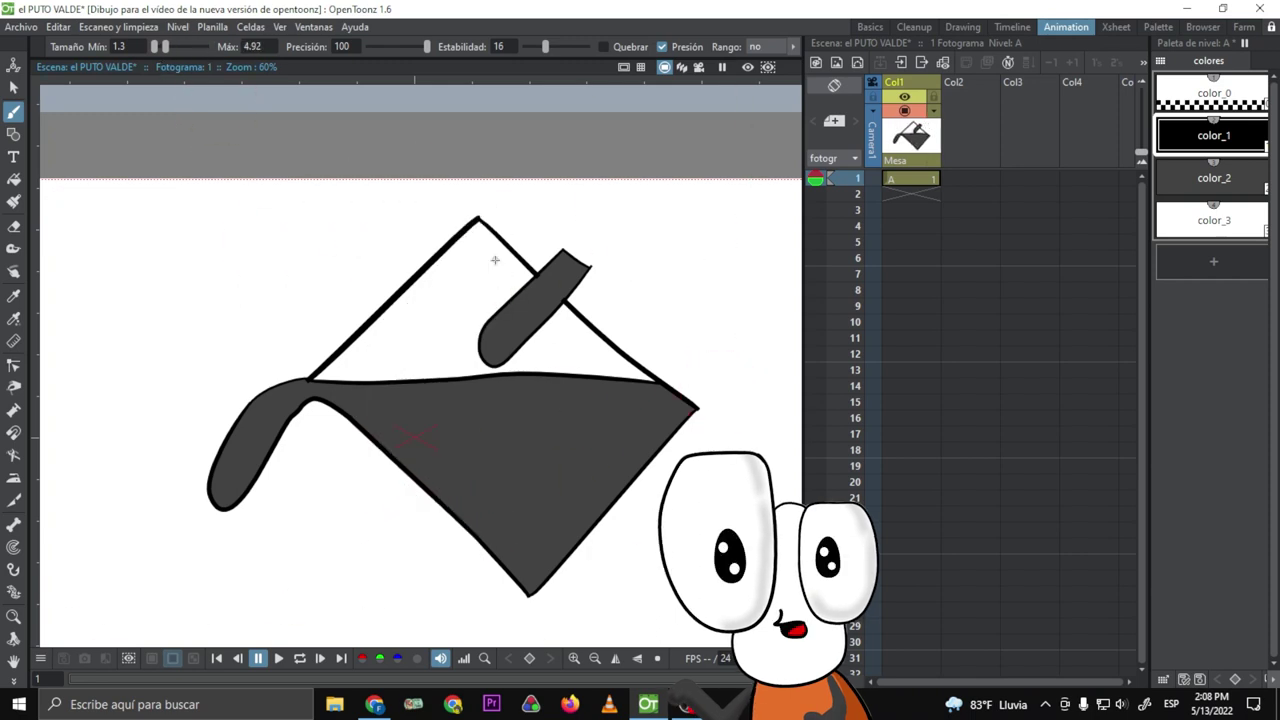
Fill the bucket's handle and lower body with white color_3 and its upper section with dark grey color_2.
scroll(494, 260, "down", 2)
key("f")
left_click(1186, 222)
scroll(526, 292, "up", 1)
left_click(510, 288)
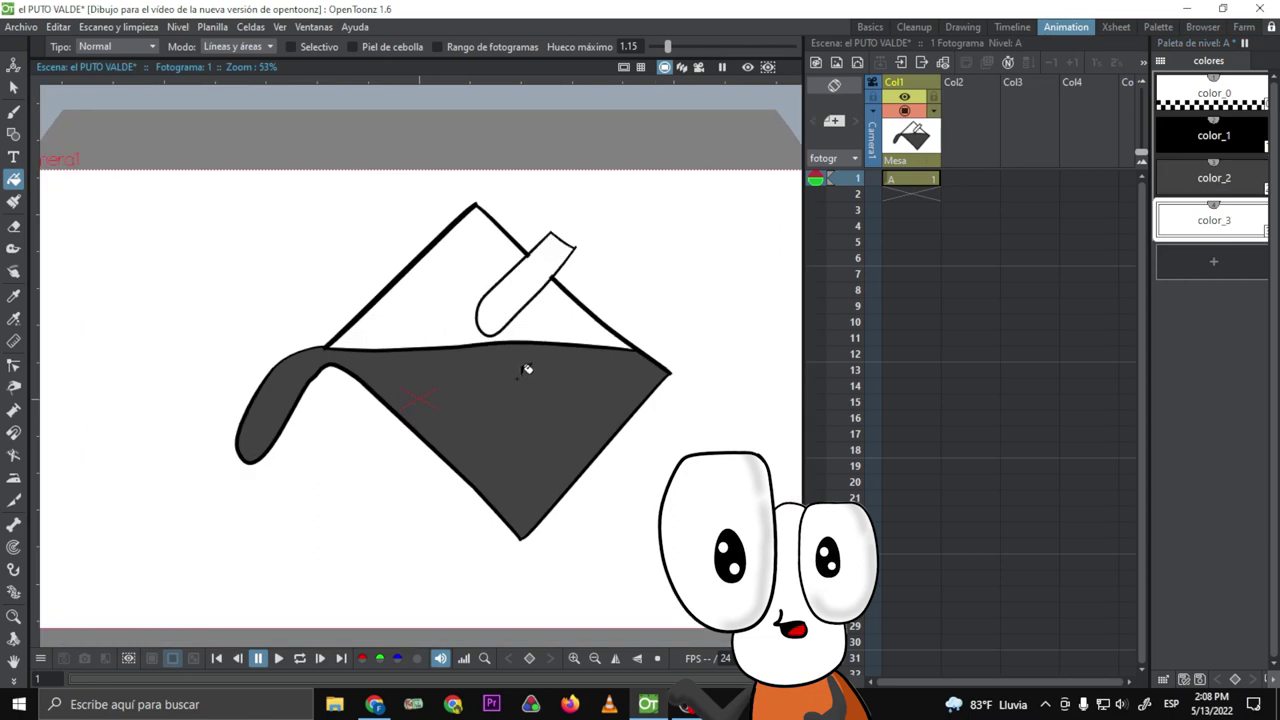
left_click(1186, 180)
left_click(434, 316)
left_click(1182, 224)
scroll(473, 406, "down", 3)
left_click(473, 405)
scroll(473, 405, "down", 8)
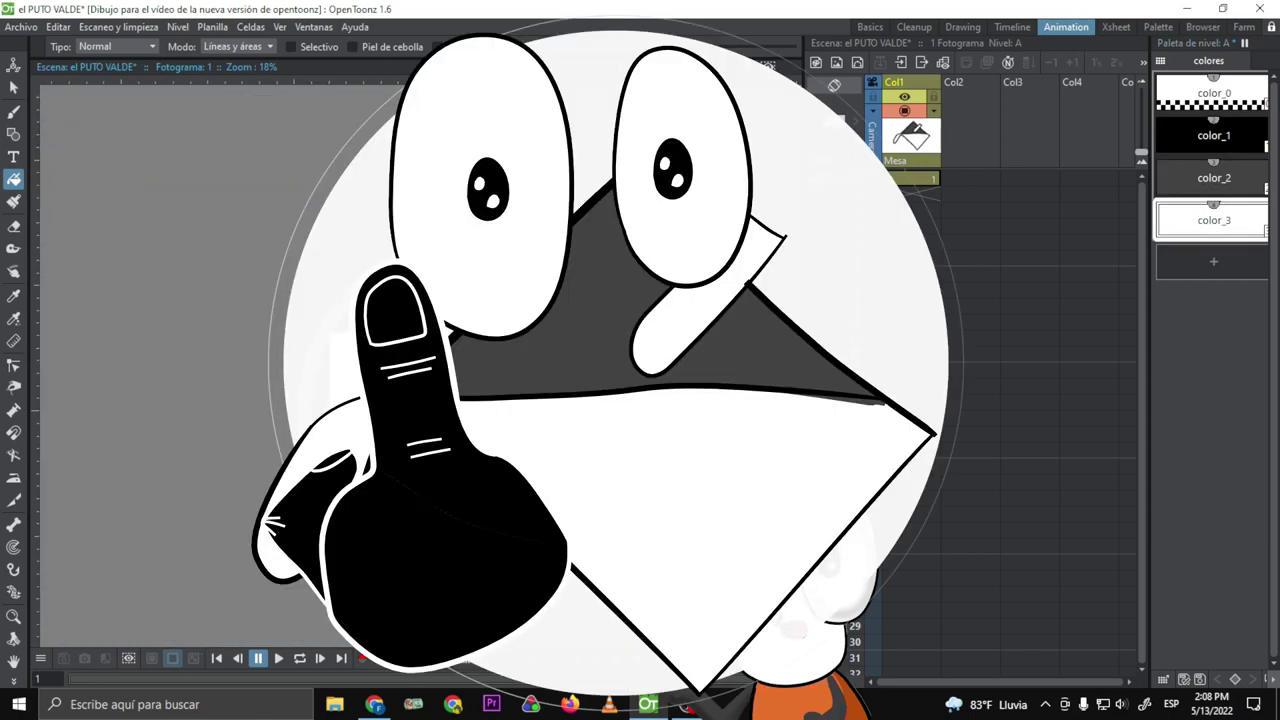
Edit the control points at the rounded end of the bucket's handle.
scroll(490, 400, "up", 20)
key("c")
left_click(270, 410)
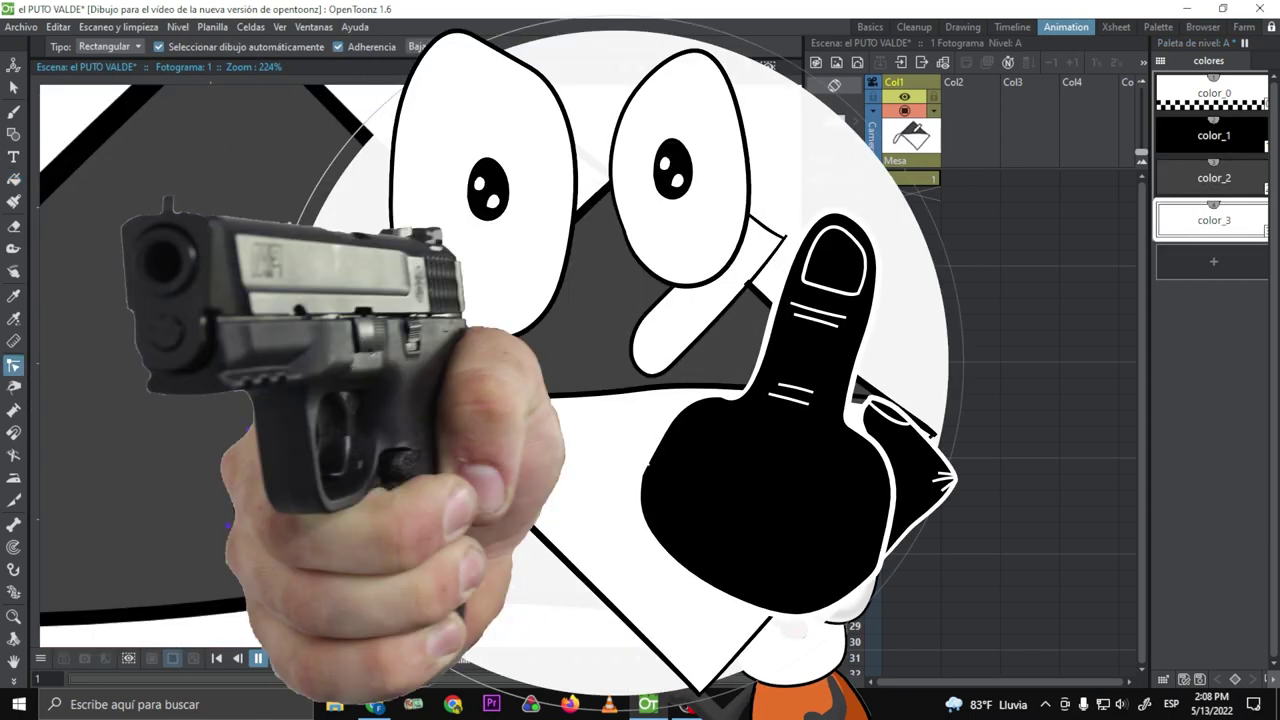
left_click(343, 537)
scroll(490, 290, "down", 15)
Select the spout's outline and smooth the bump in its inner curve by moving control points.
key("s")
left_click(471, 417)
scroll(334, 372, "up", 13)
key("c")
left_click(331, 351)
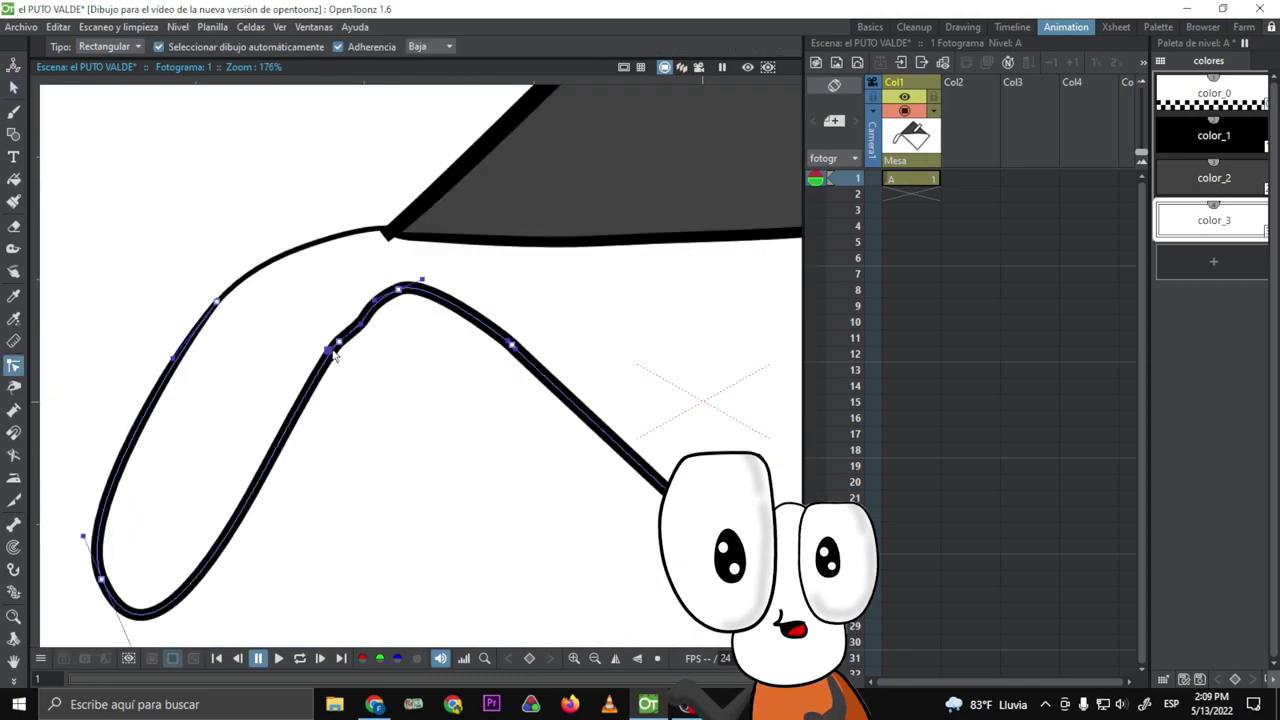
left_click_drag(332, 420, 316, 453)
scroll(417, 386, "down", 19)
scroll(480, 390, "up", 9)
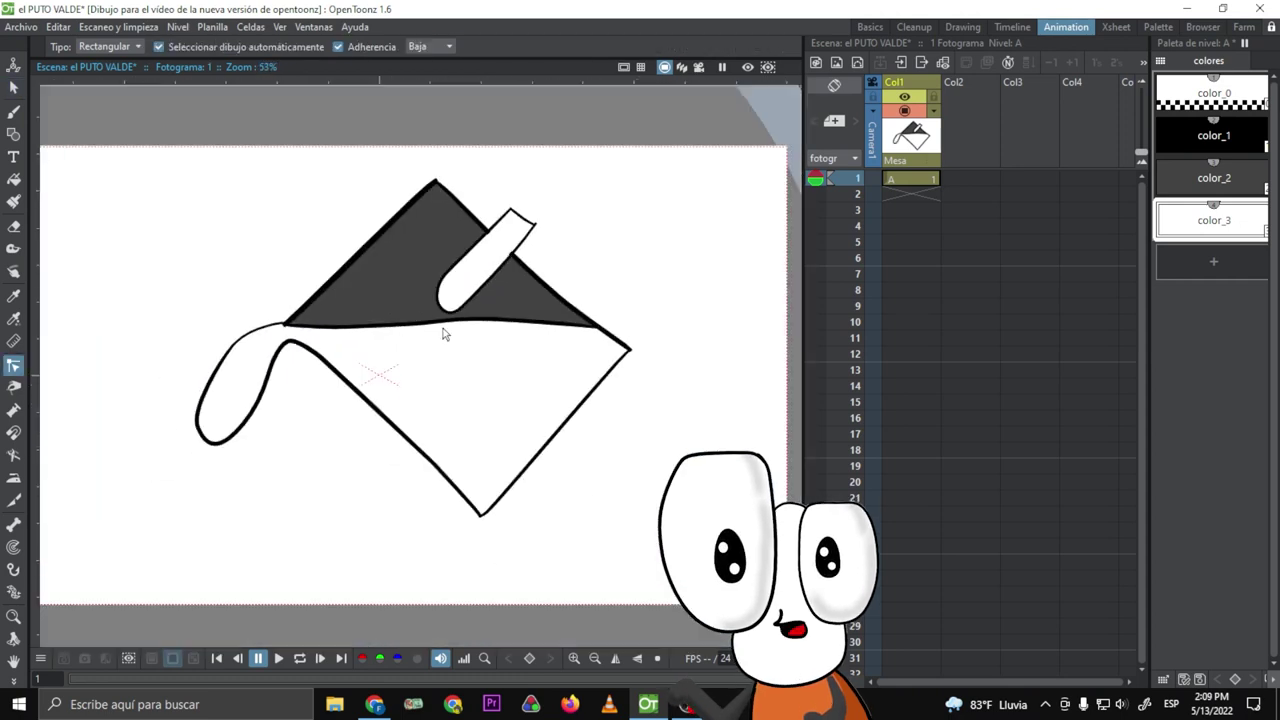
Select the bucket's lower outline and inspect its control points.
scroll(434, 270, "down", 1)
key("s")
left_click(537, 406)
key("c")
left_click(535, 408)
left_click(430, 432)
scroll(574, 380, "down", 3)
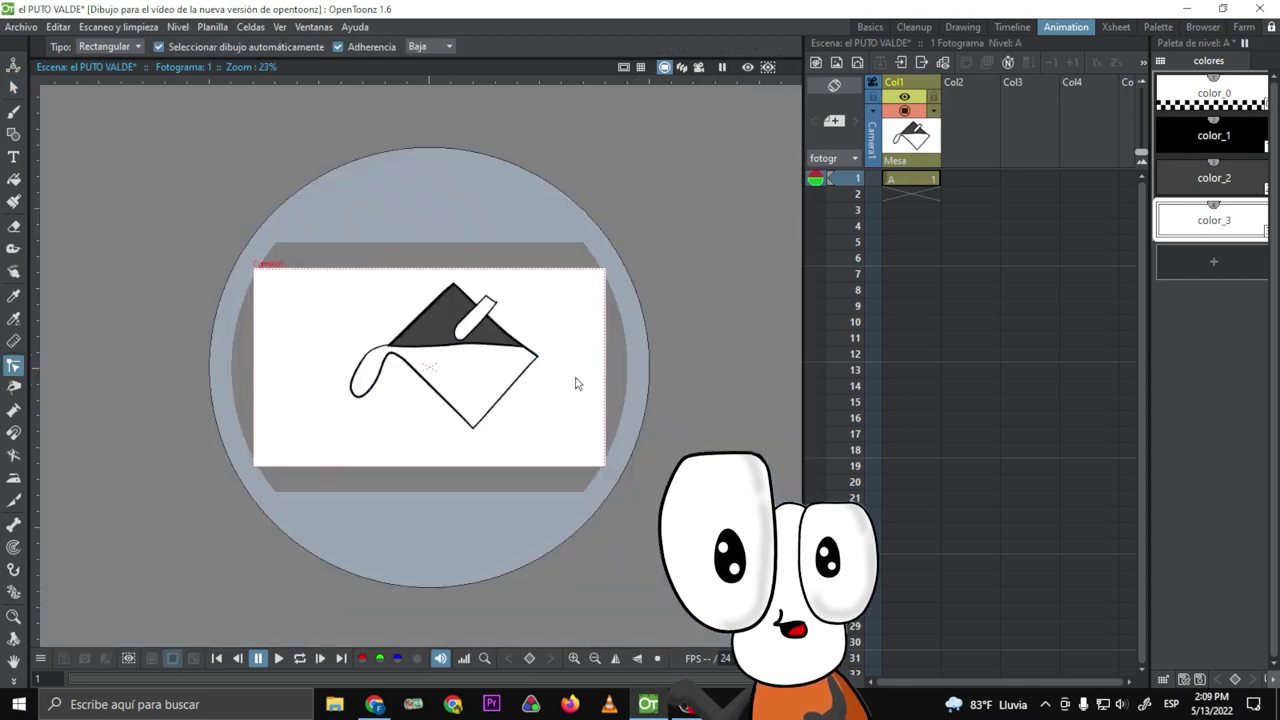
scroll(574, 380, "up", 2)
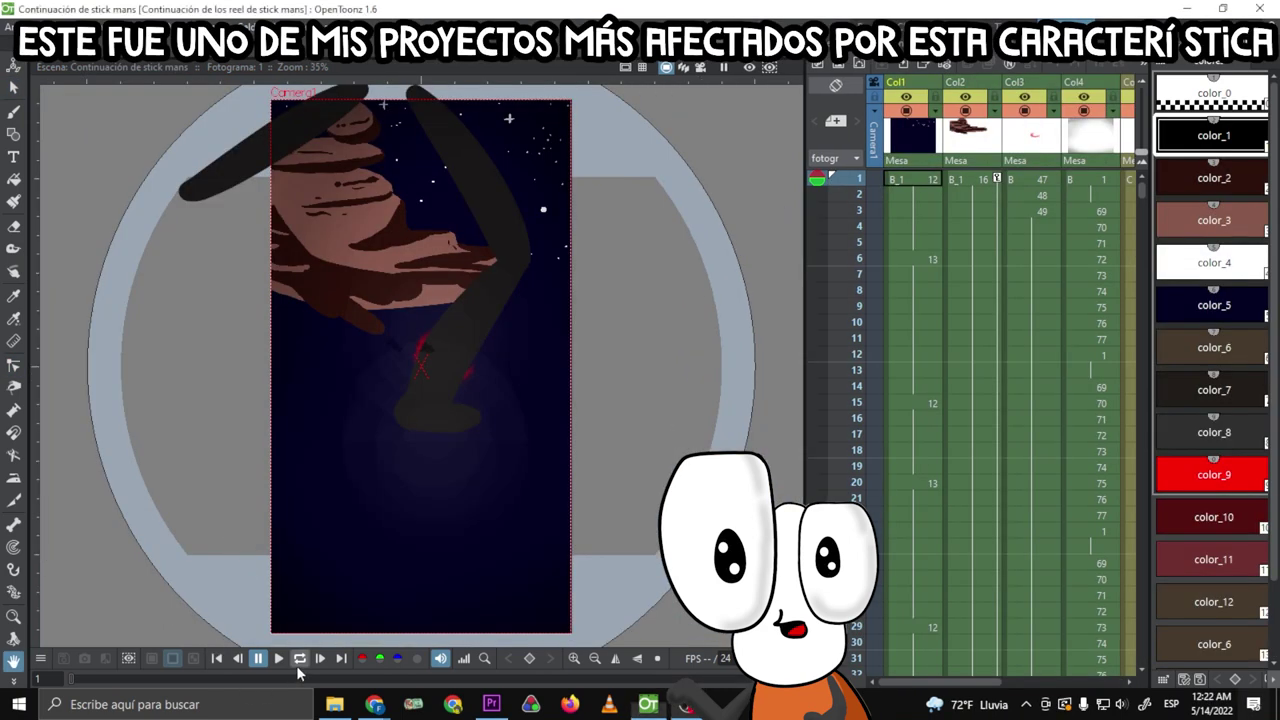
Play the stick mans continuation scene.
left_click(284, 658)
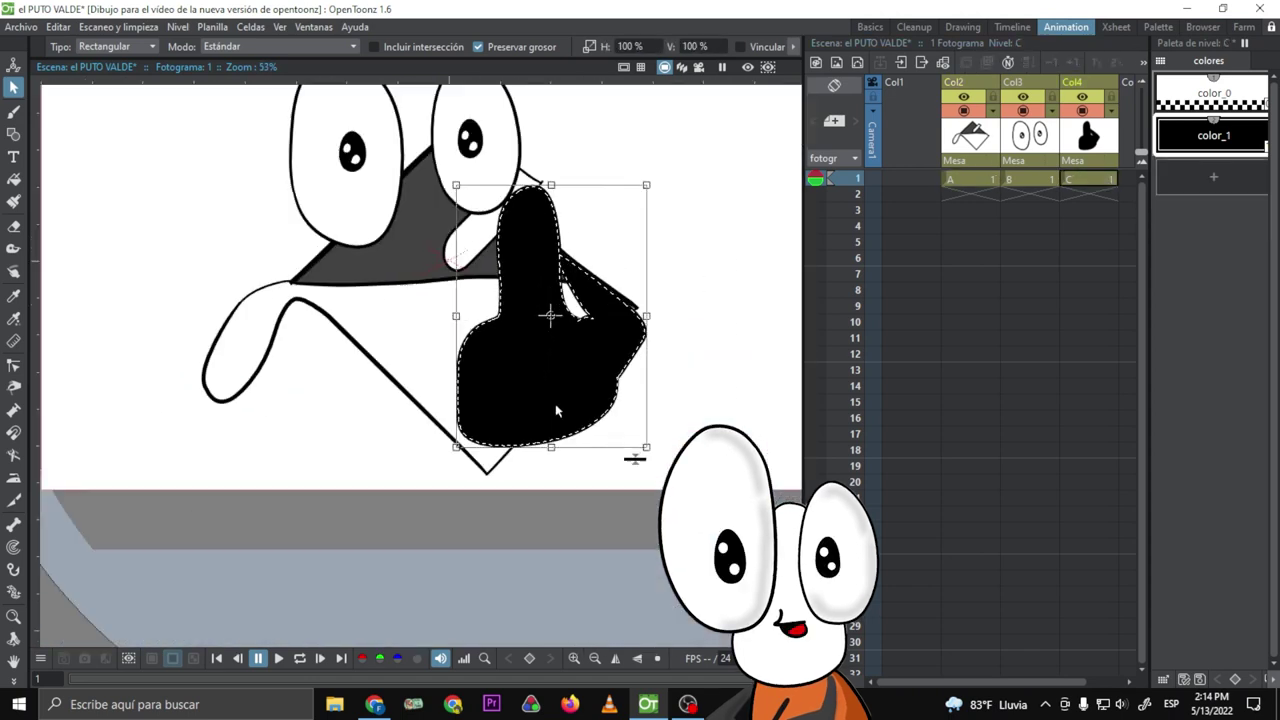
Move the black hand farther over the bucket and reshape its outline beside the raised finger with control points.
left_click_drag(551, 314, 517, 314)
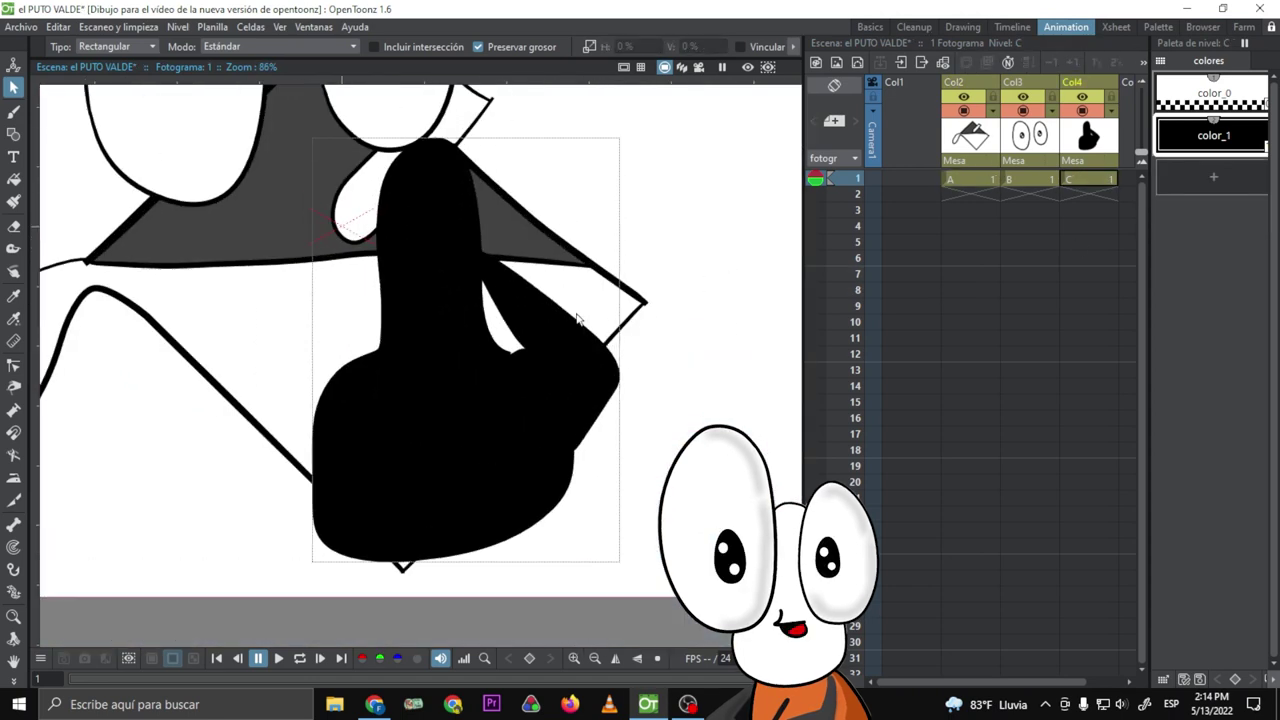
key("c")
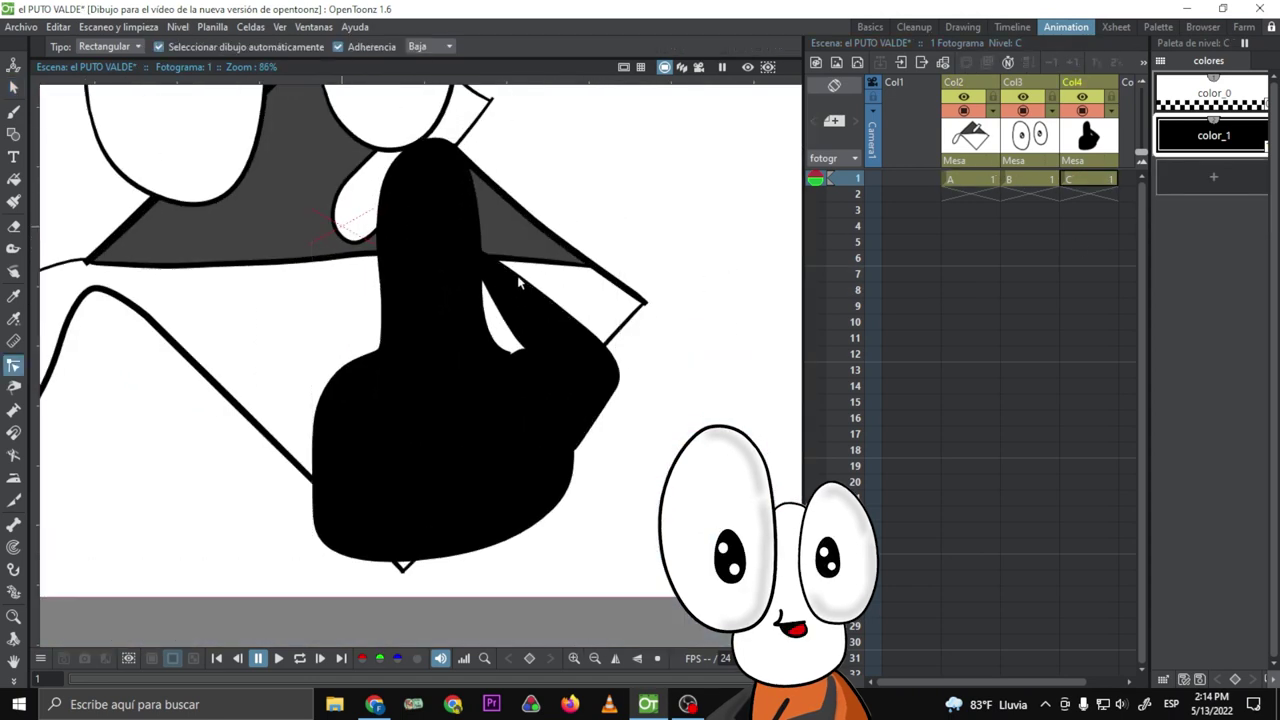
left_click(490, 292)
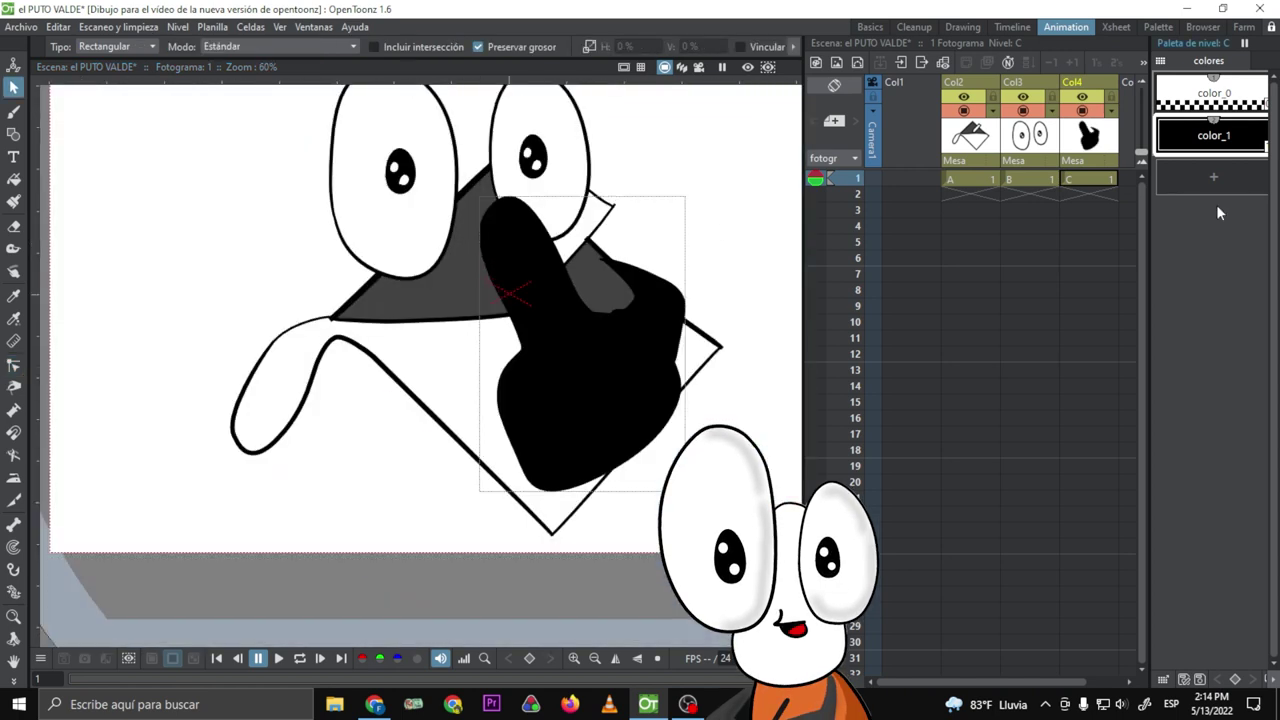
Add a white style to the hand's palette and outline a fingernail on the raised finger with the brush.
right_click(1216, 185)
left_click(1155, 337)
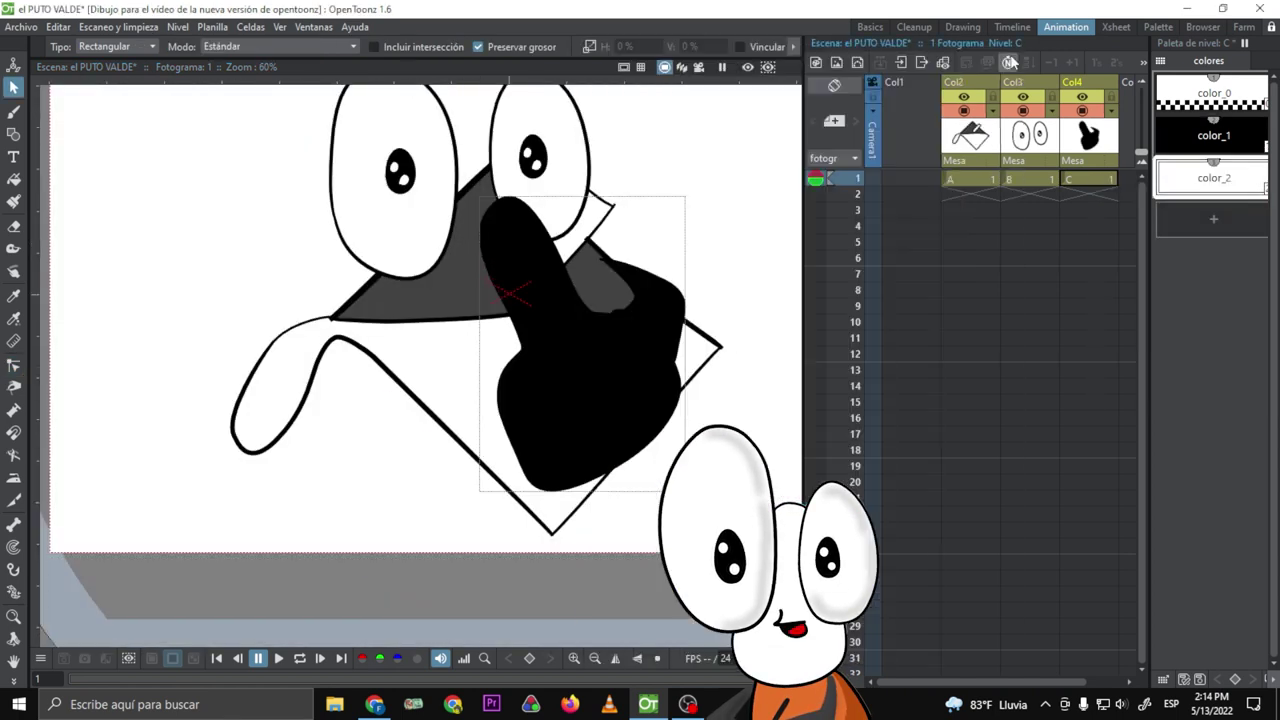
left_click(13, 112)
scroll(530, 229, "up", 6)
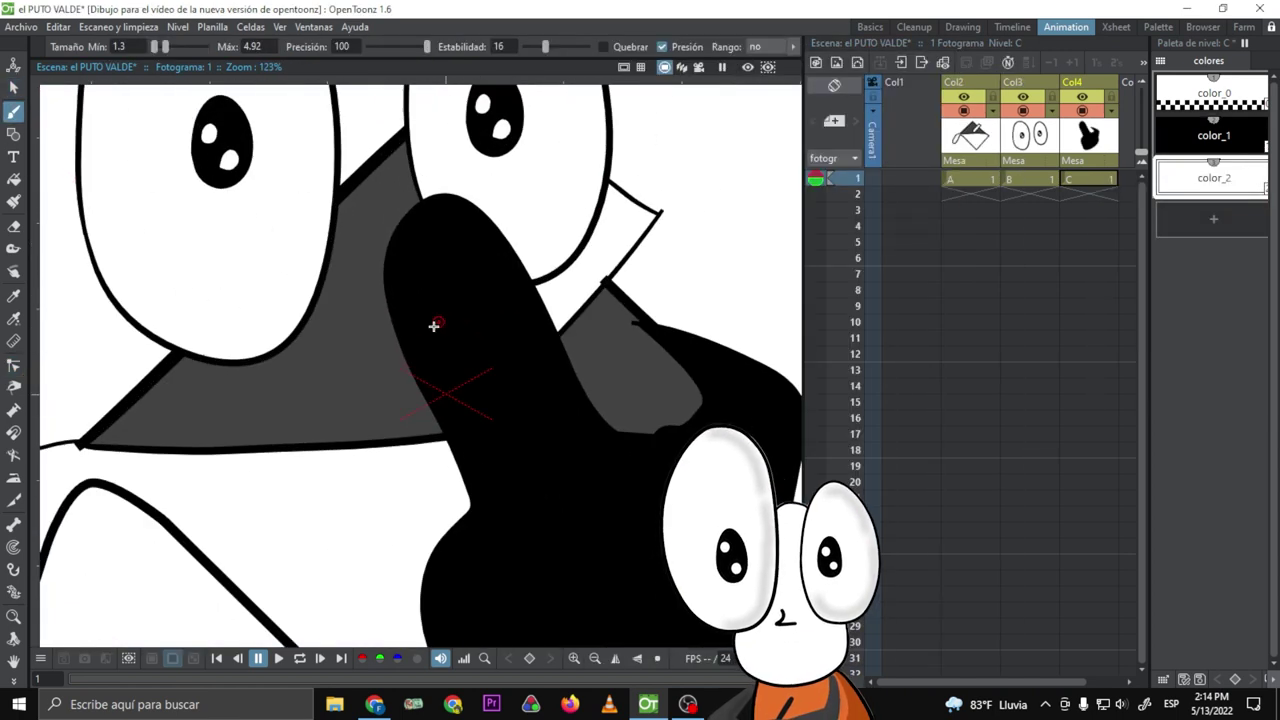
key("f")
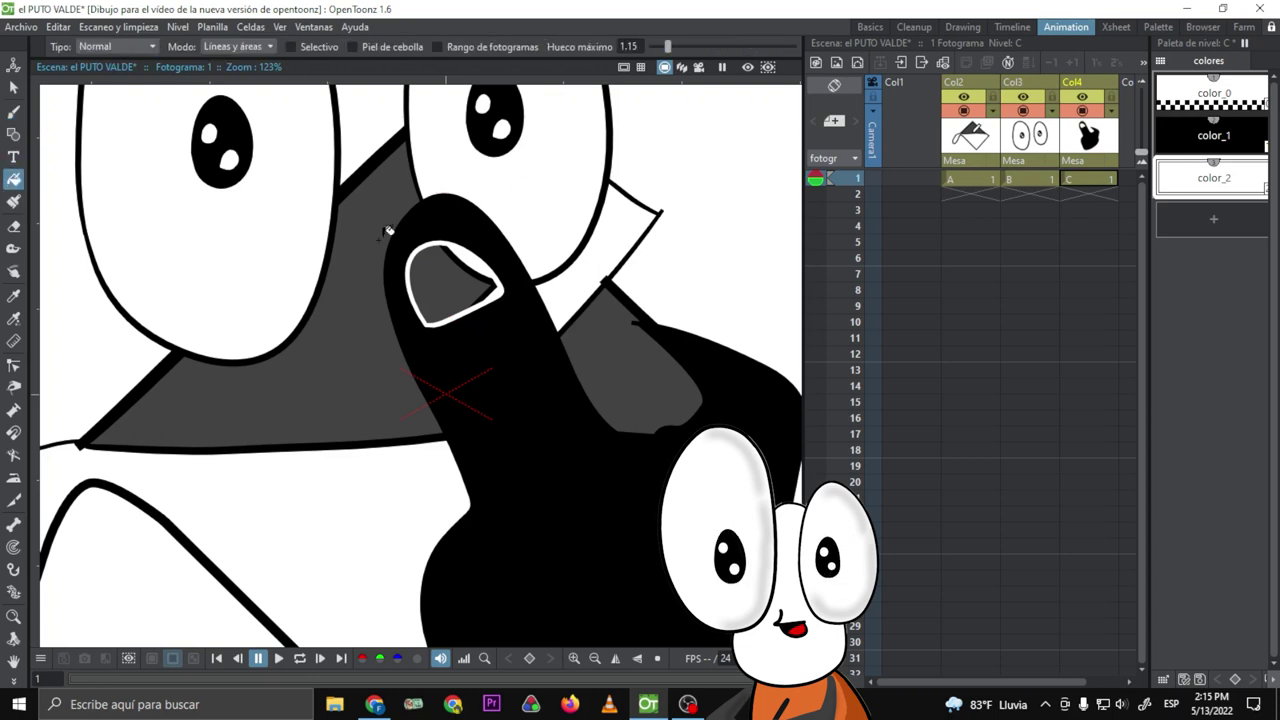